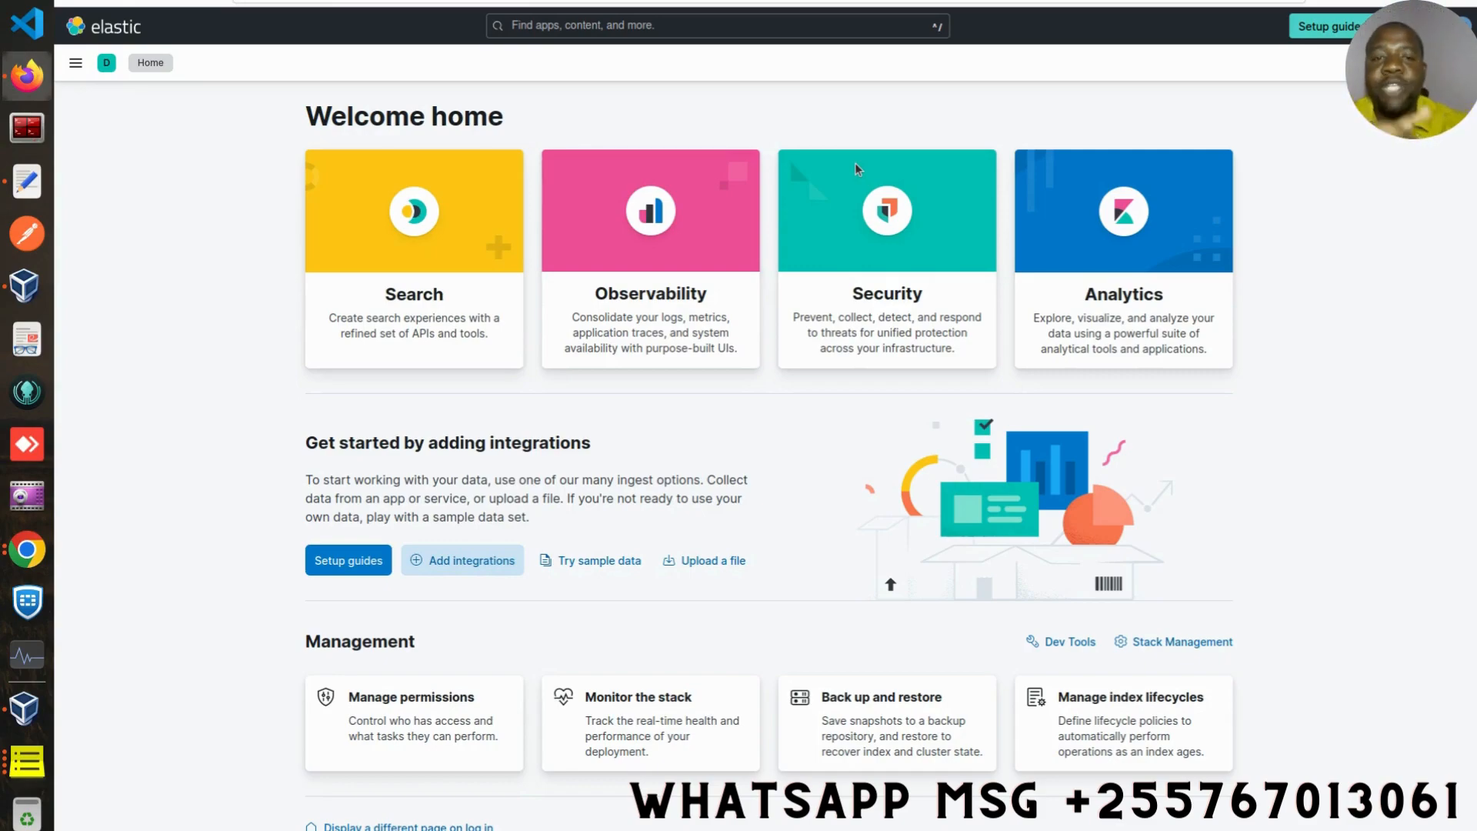
- Open Osquery from the main navigation menu
click(76, 64)
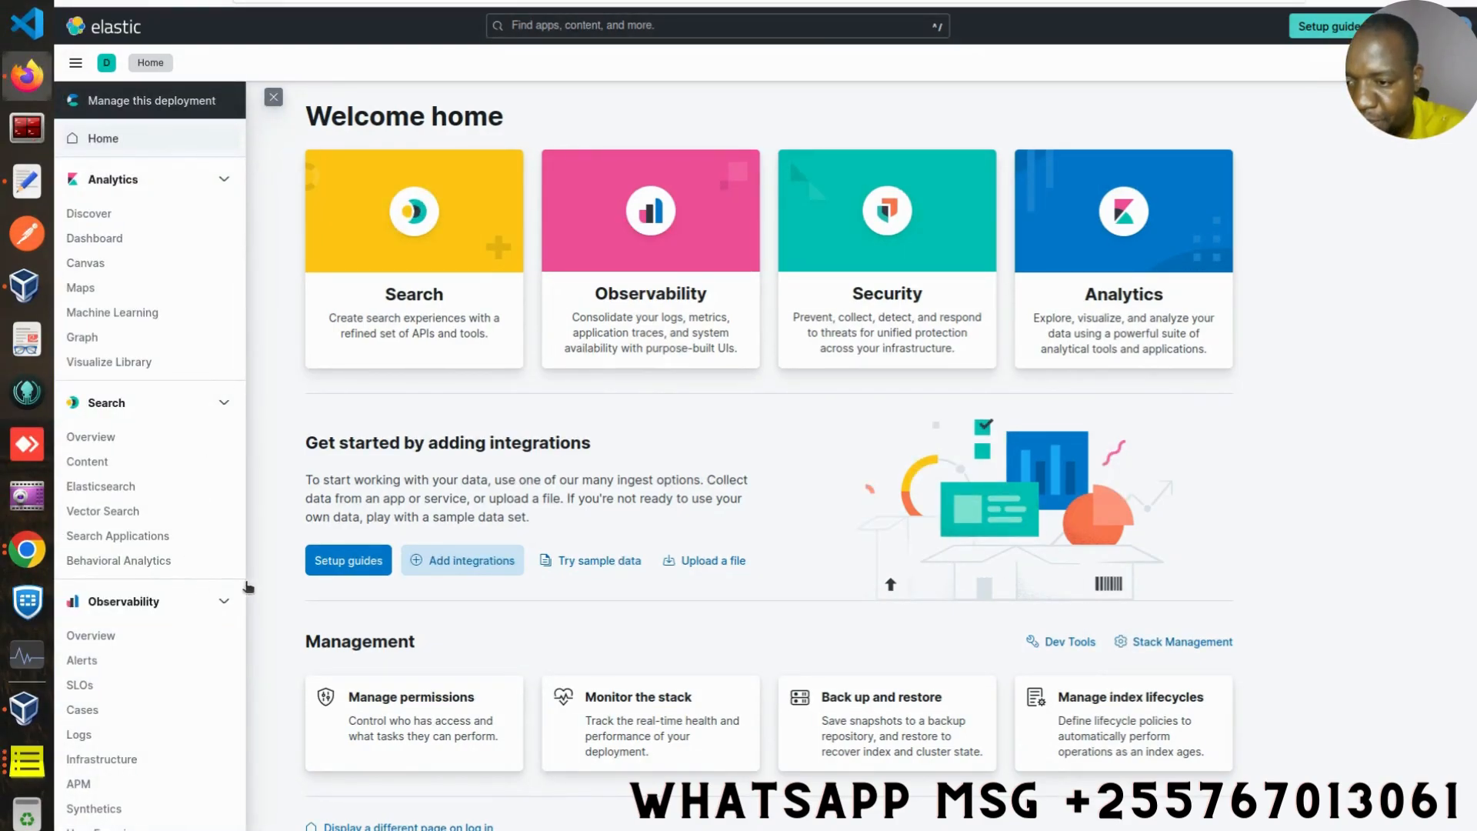
scroll(243, 591, down, 6)
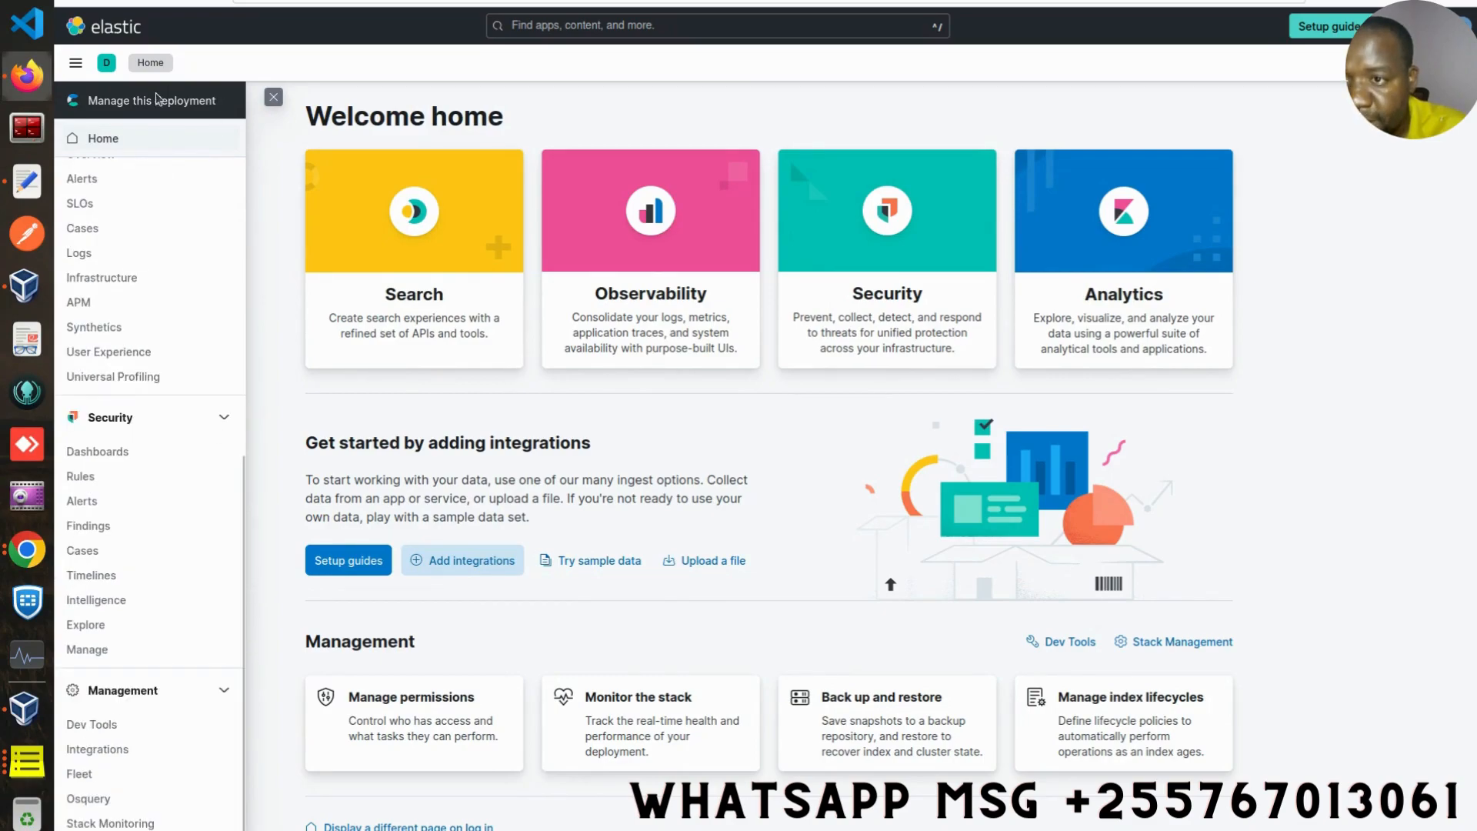
click(254, 190)
click(75, 63)
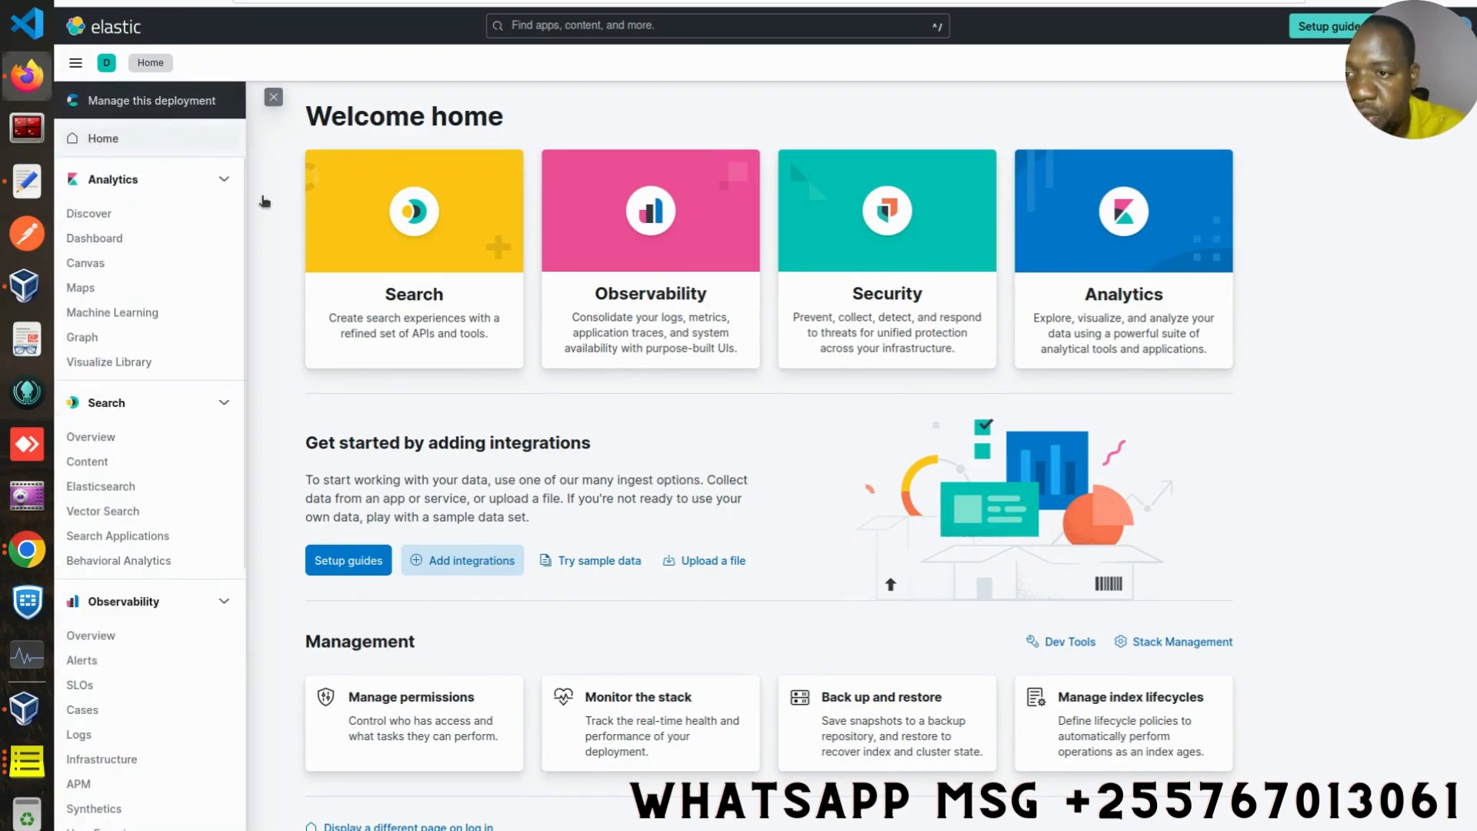
scroll(246, 384, down, 5)
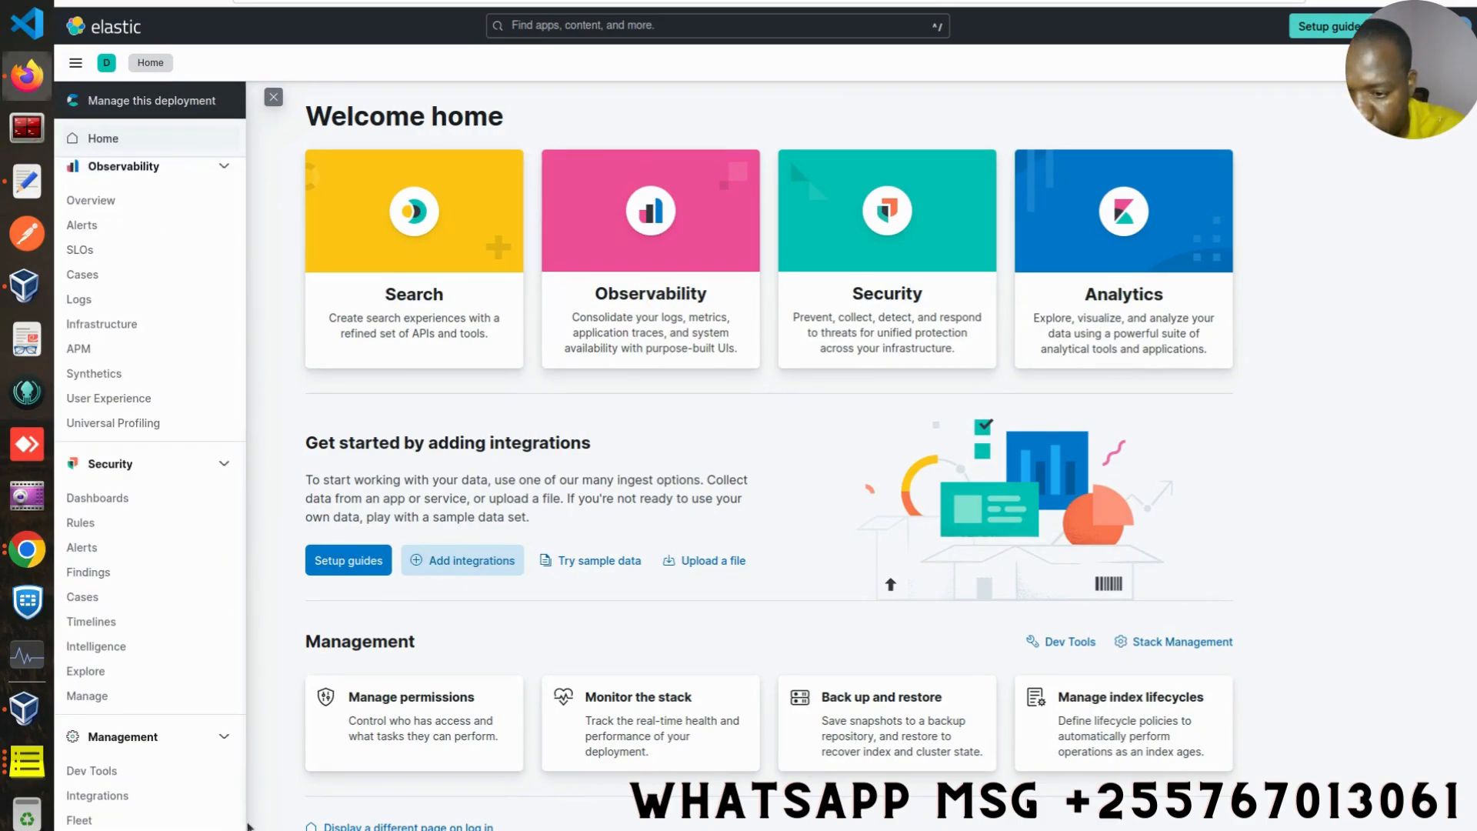
scroll(150, 493, down, 1)
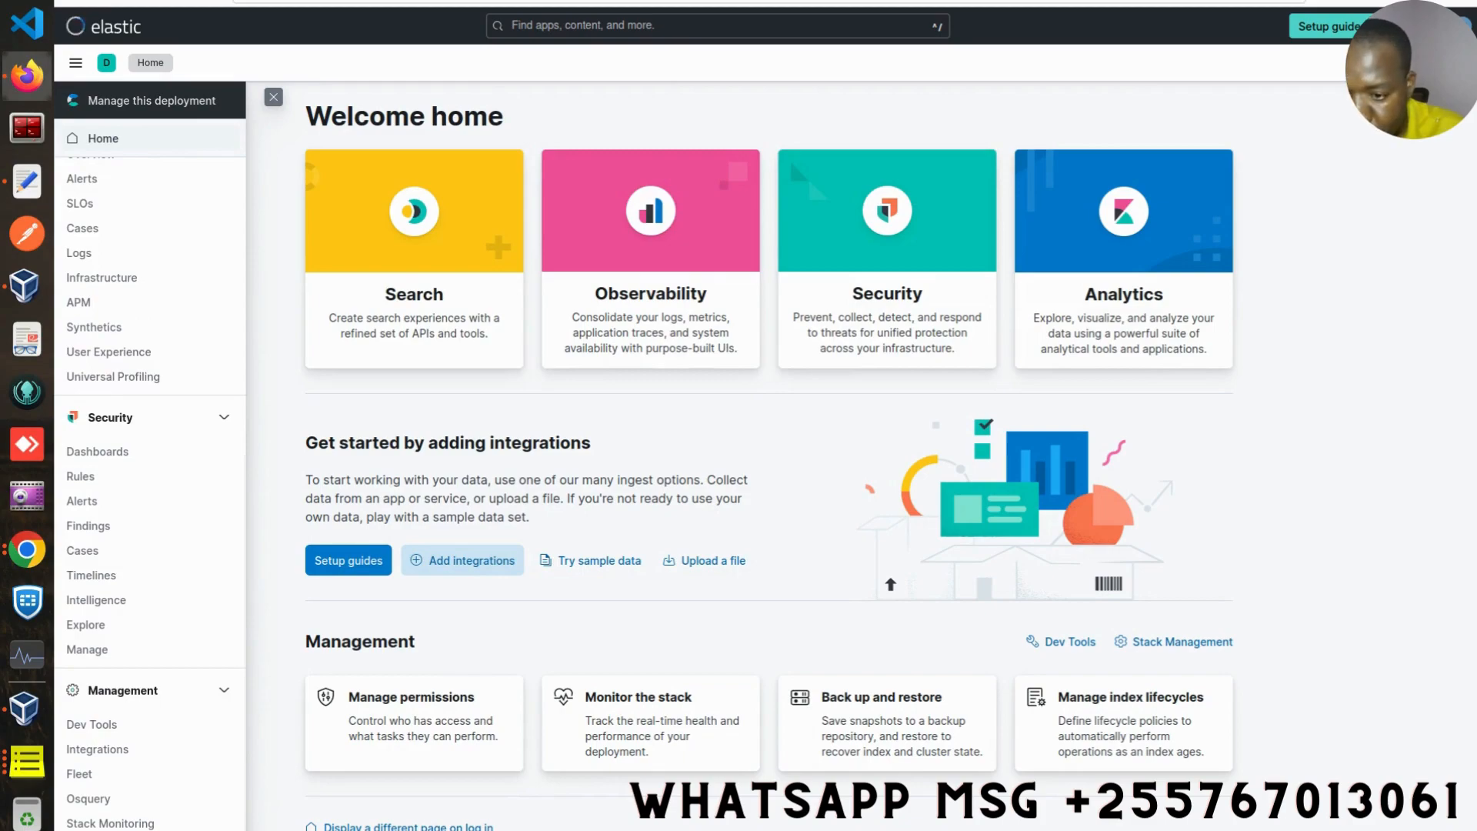
click(89, 800)
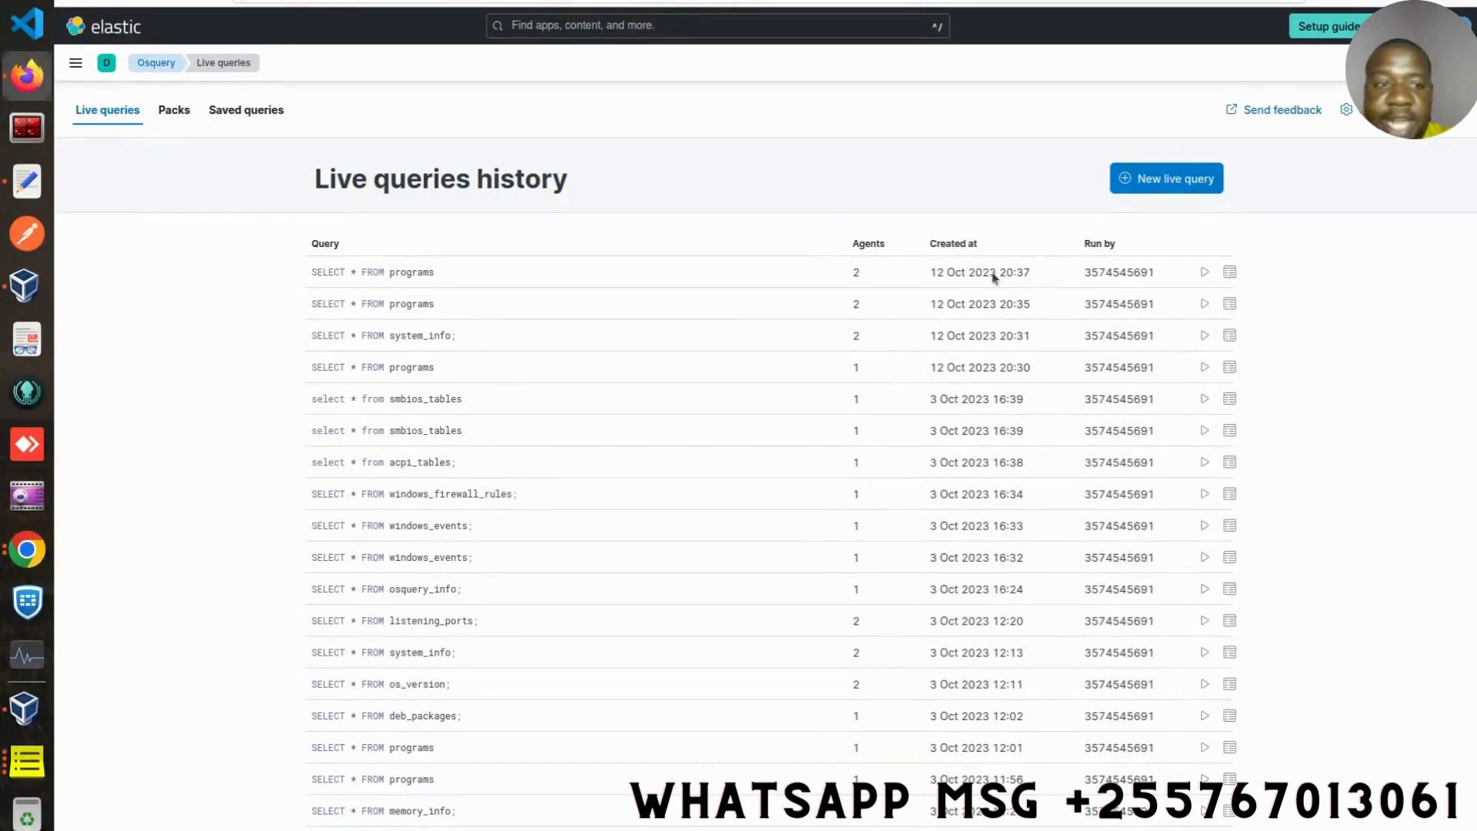
- Start a new live query and target the agents on the windows platform
click(1175, 183)
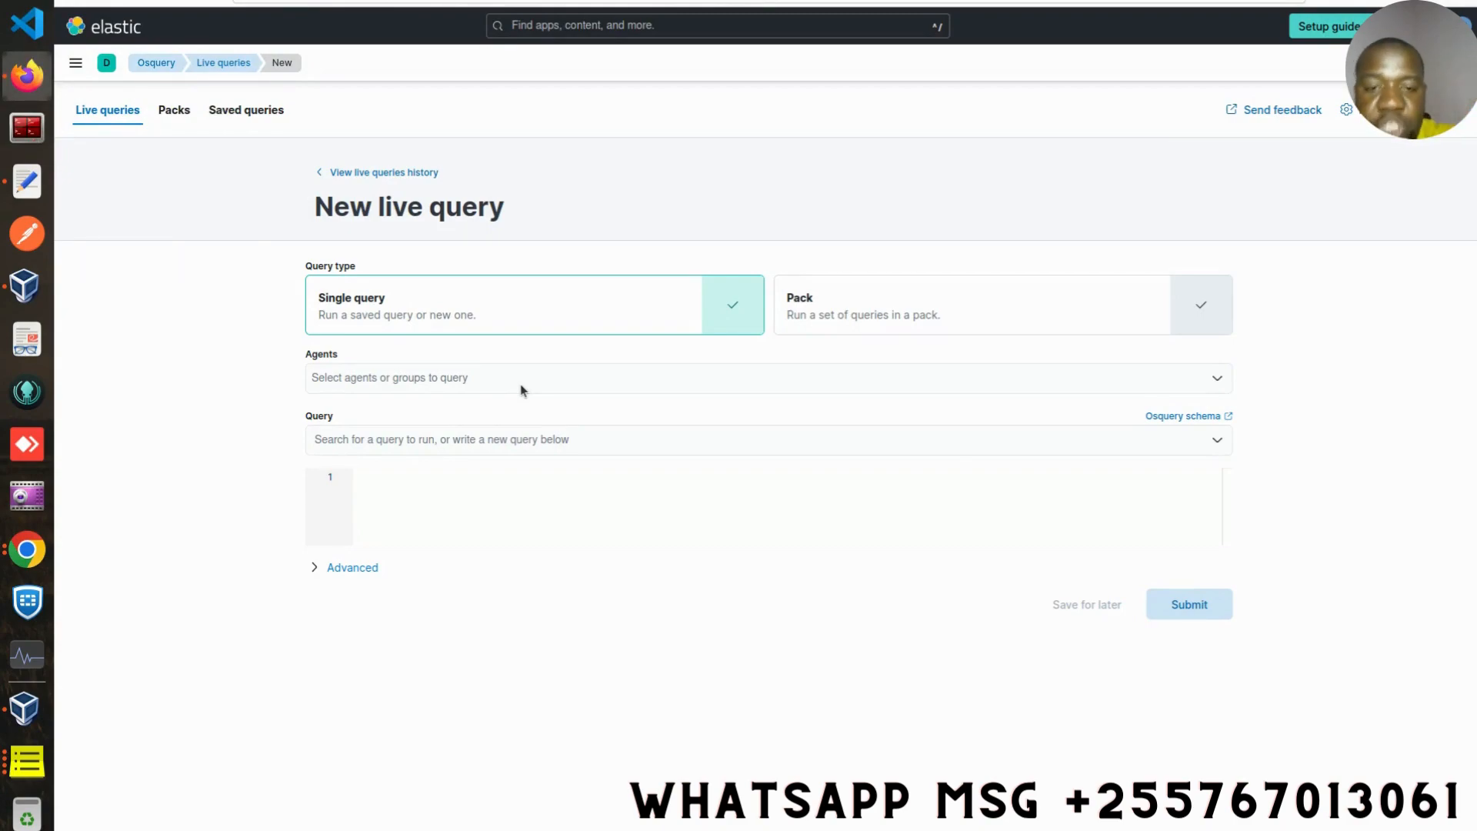
click(445, 381)
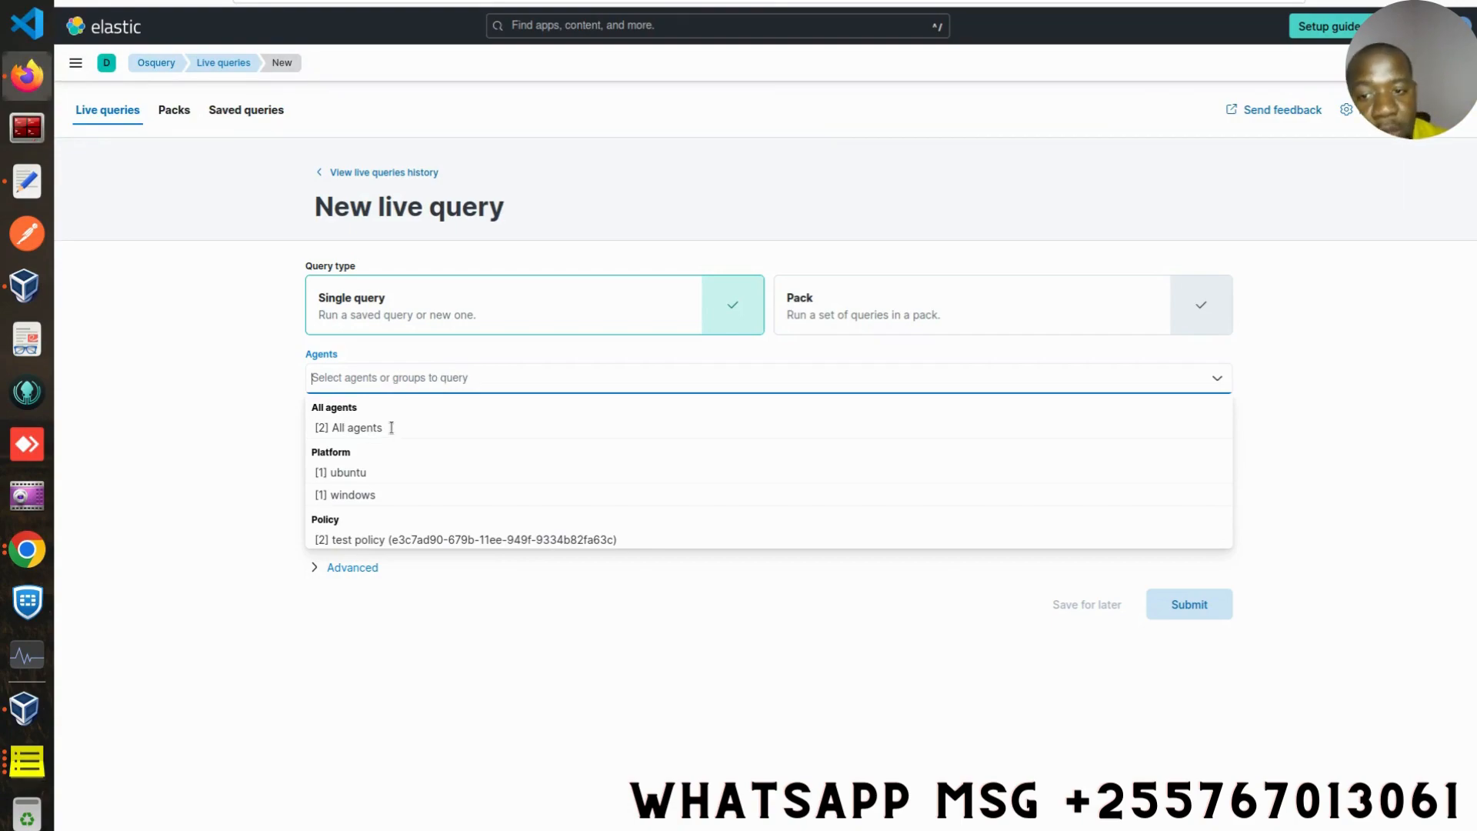
click(351, 427)
click(367, 377)
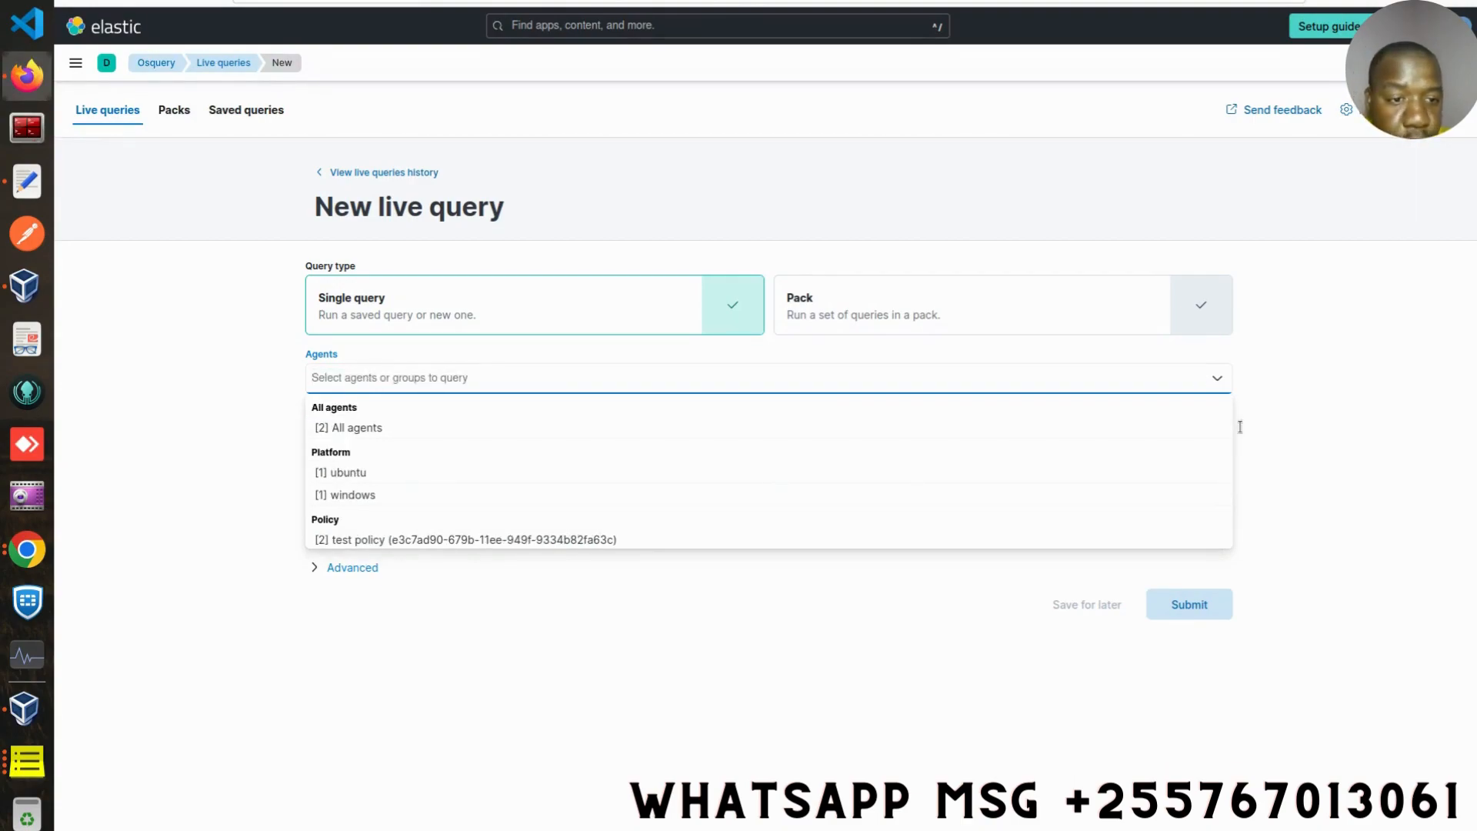
key(Down)
key(Down)
key(Down)
key(Down)
key(Down)
key(Down)
key(Down)
key(Down)
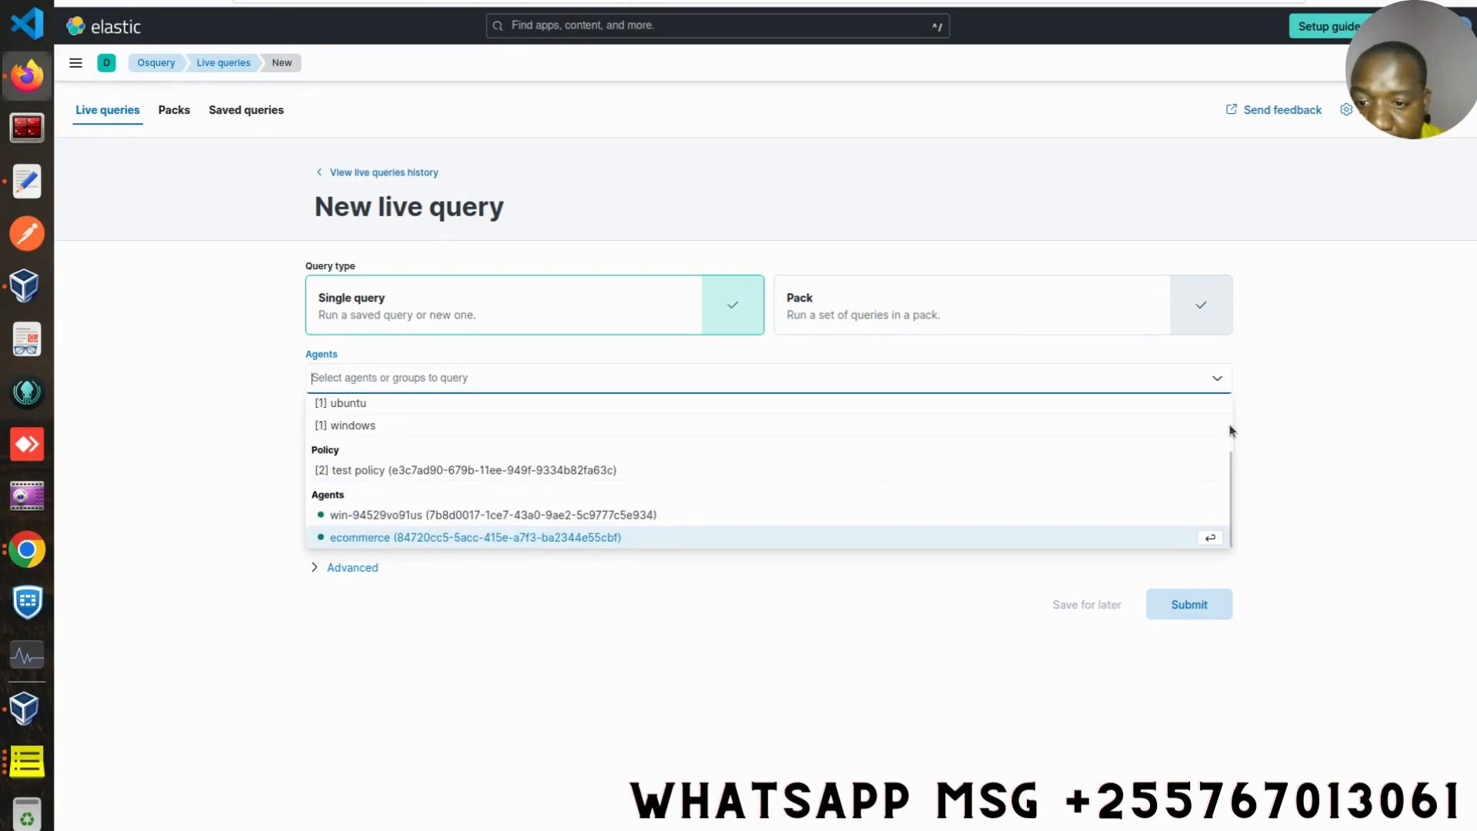
key(Up)
key(Up)
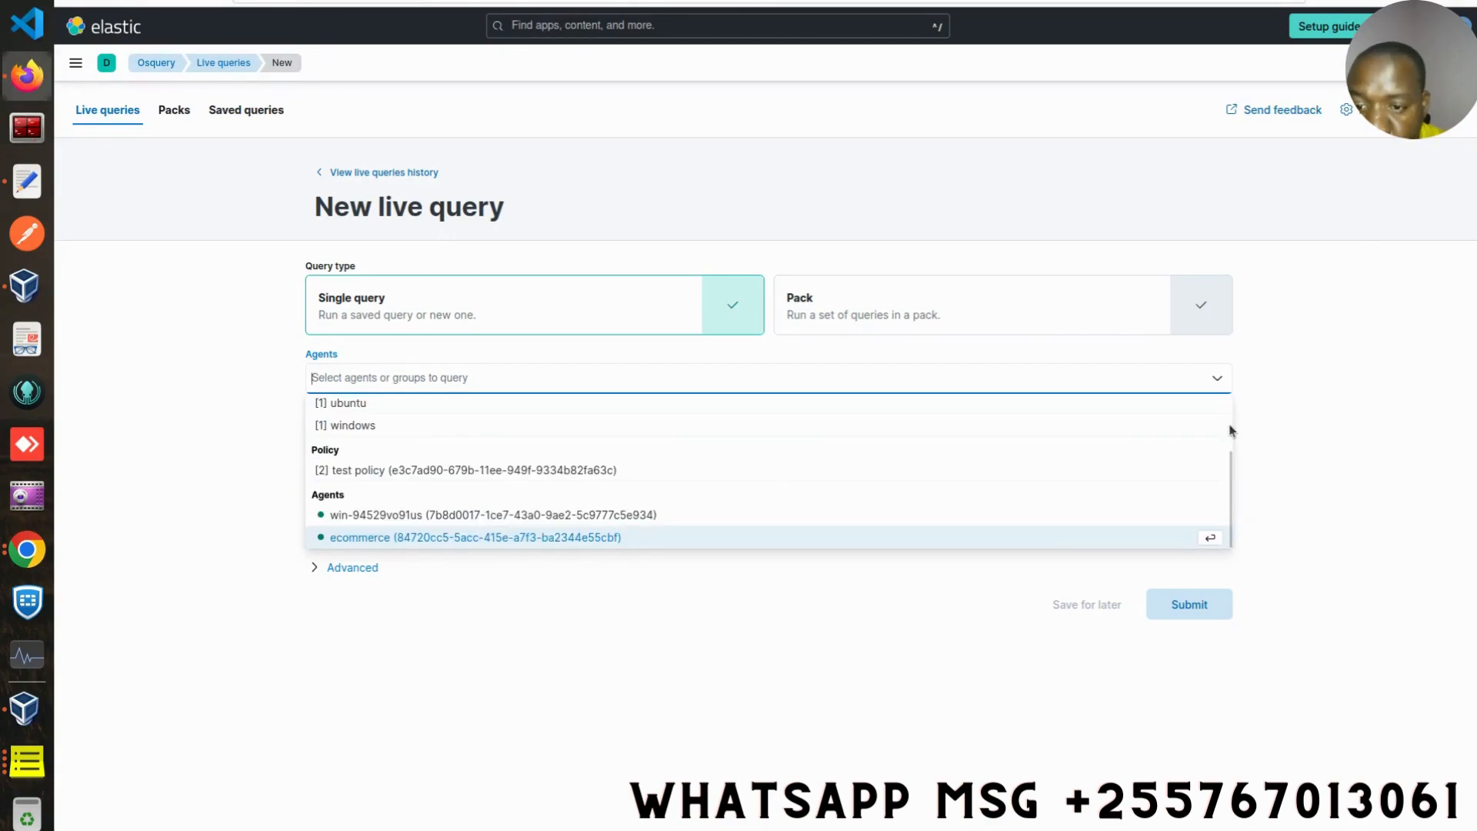
key(Up)
key(Up)
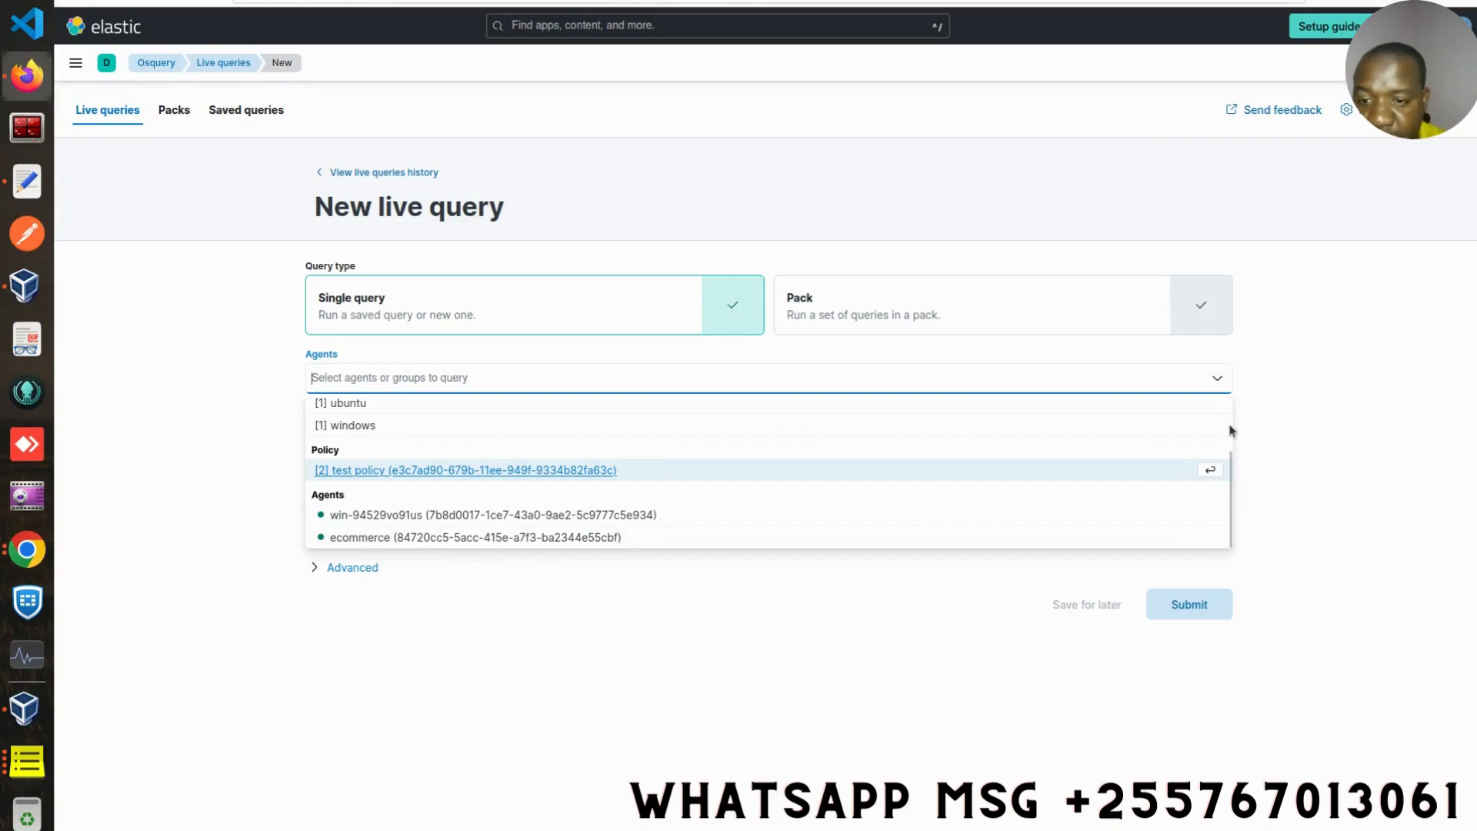
key(Down)
key(Down)
key(Down)
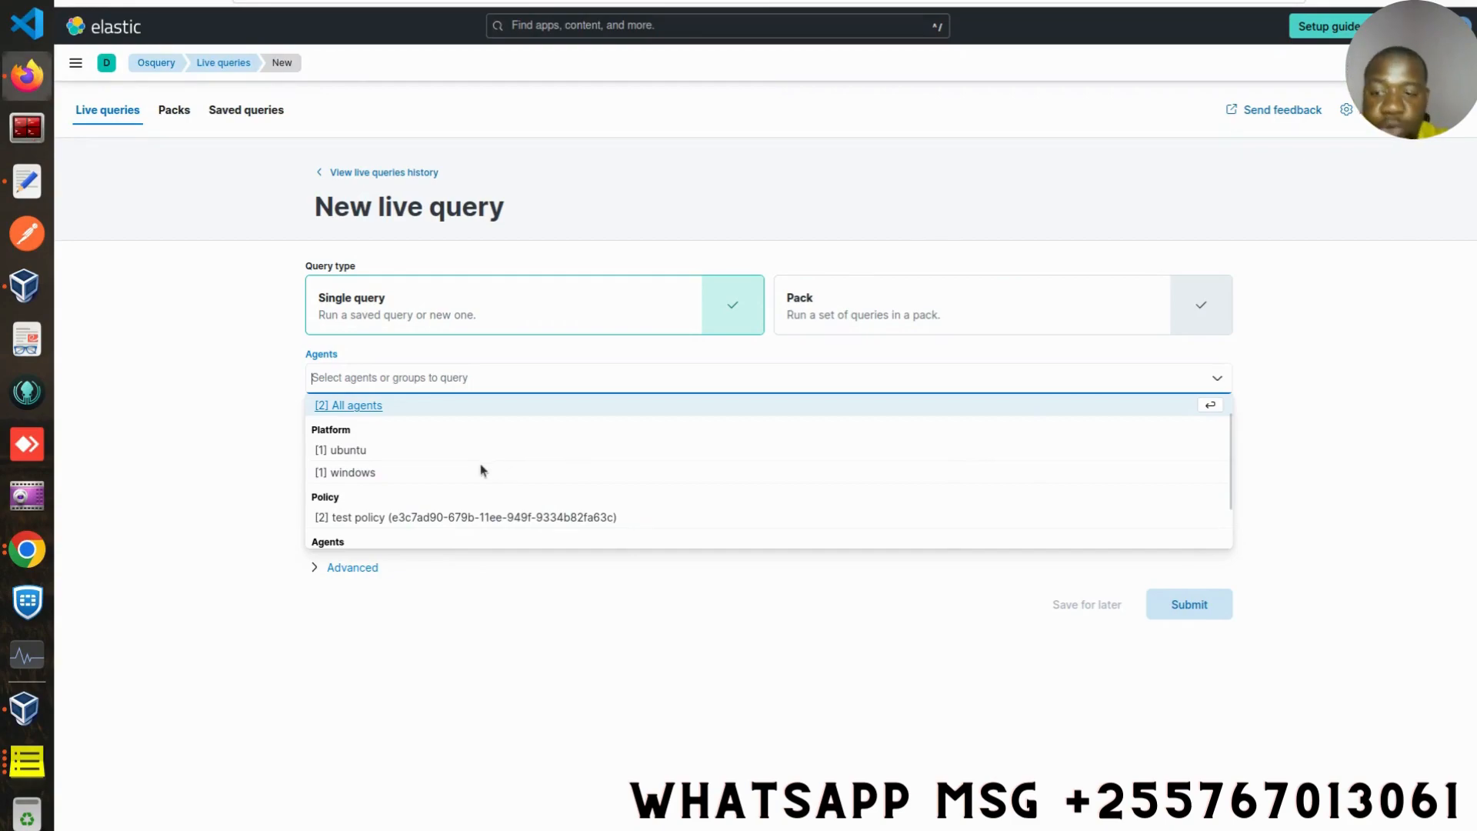
click(354, 473)
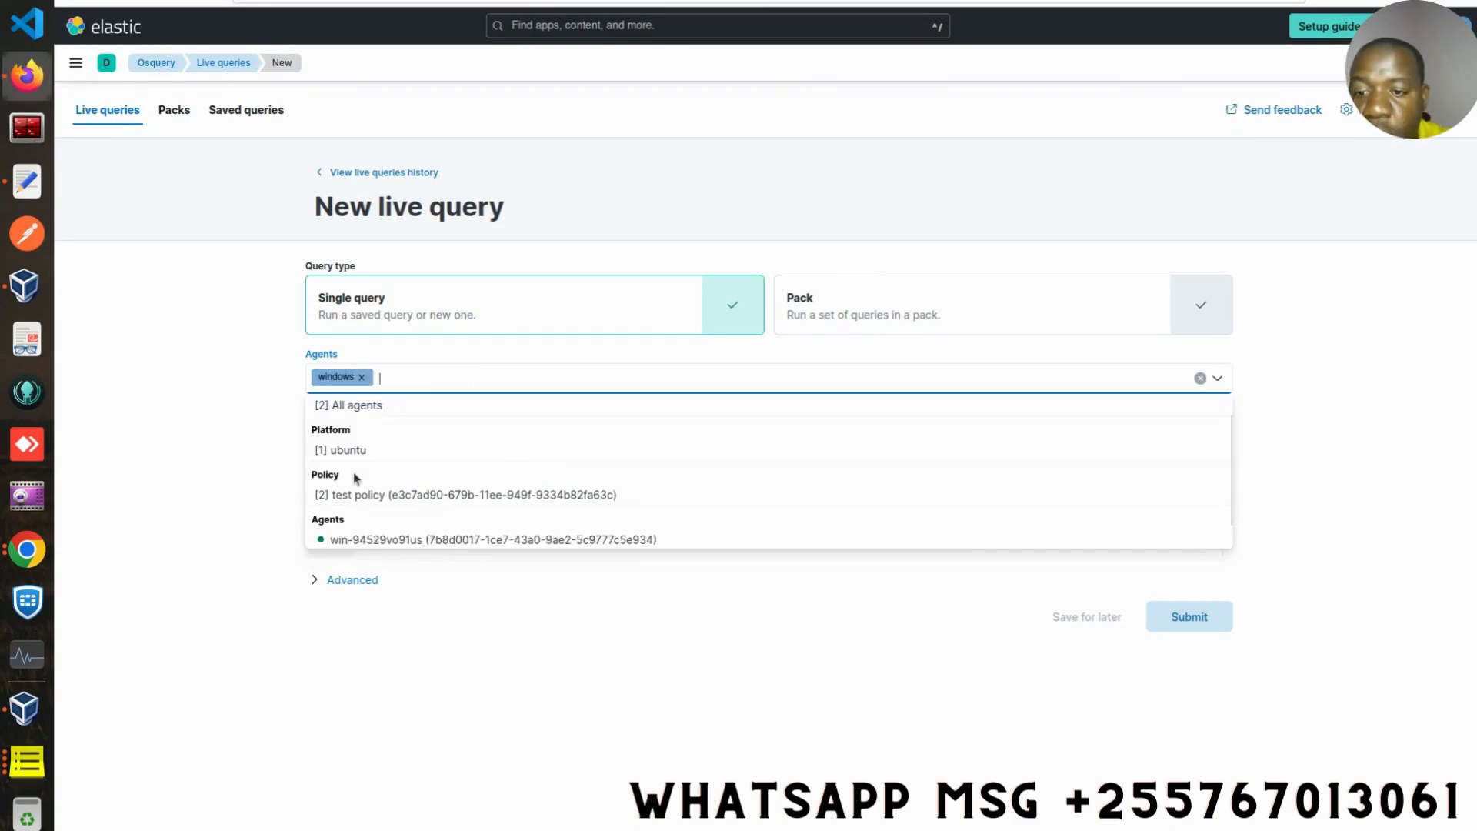
click(1349, 345)
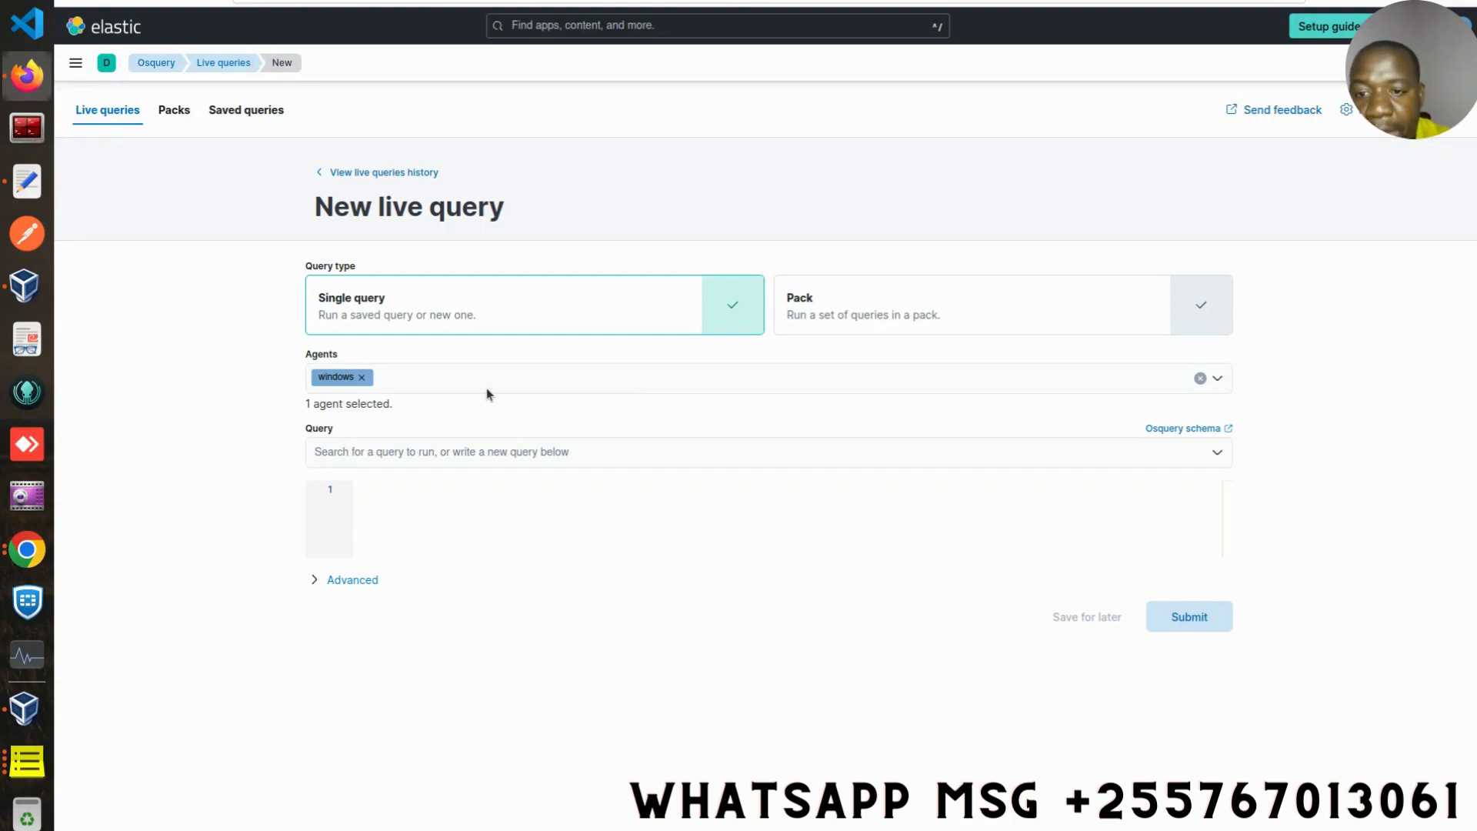
- Search the saved queries for applications and pick applications_windows_elastic
click(513, 454)
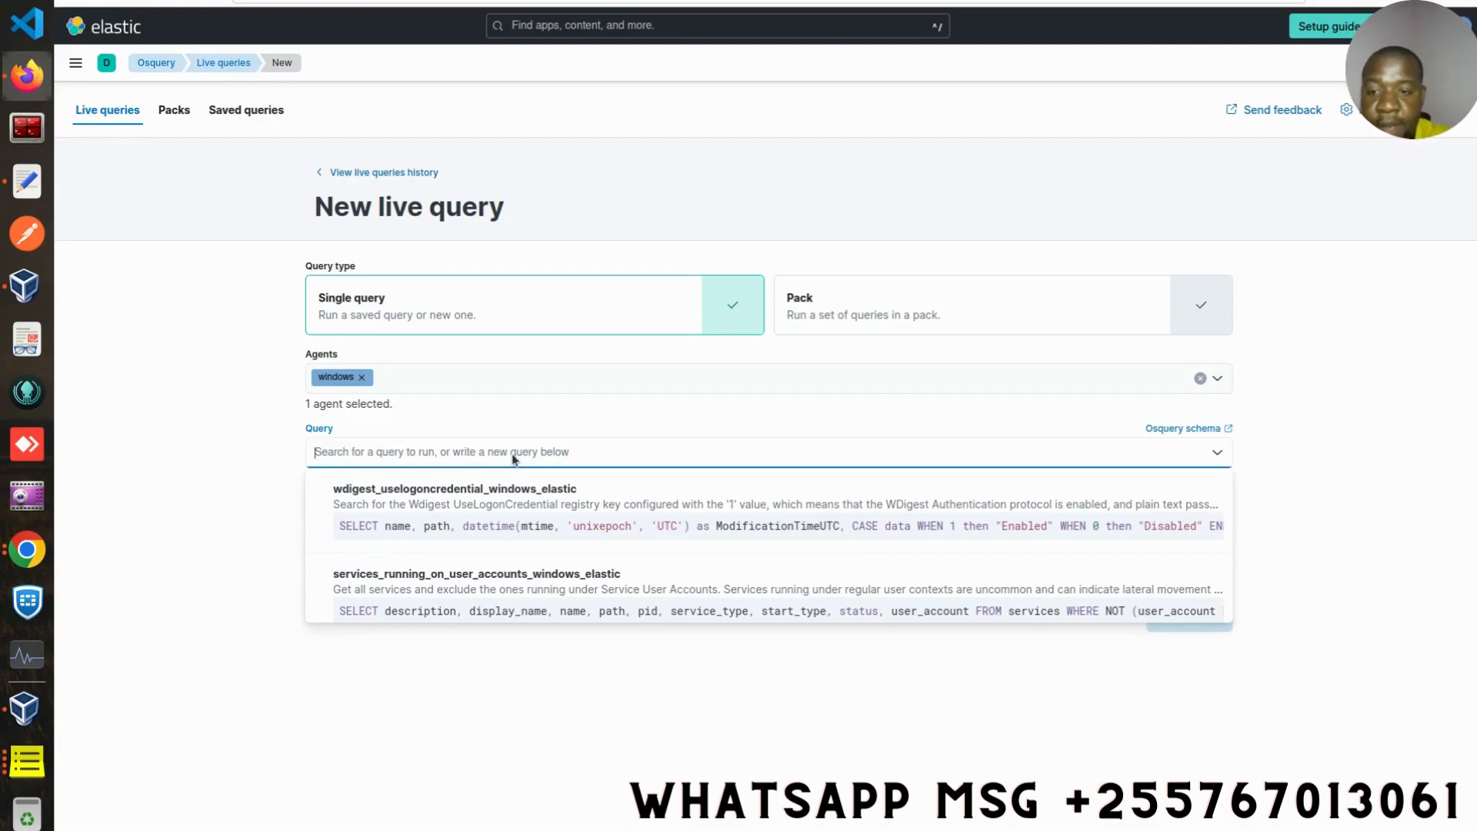
text(applicat)
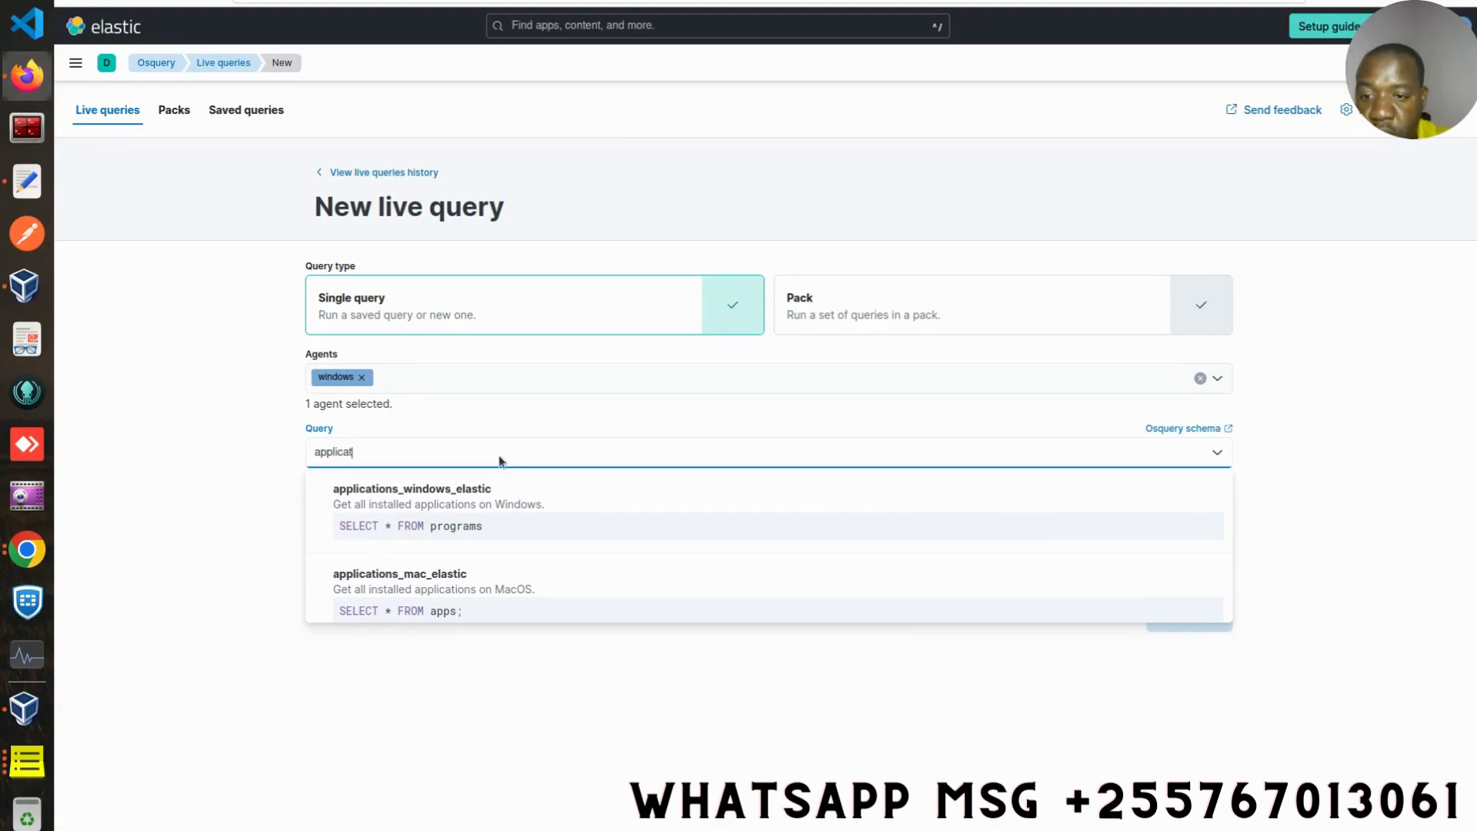
click(454, 529)
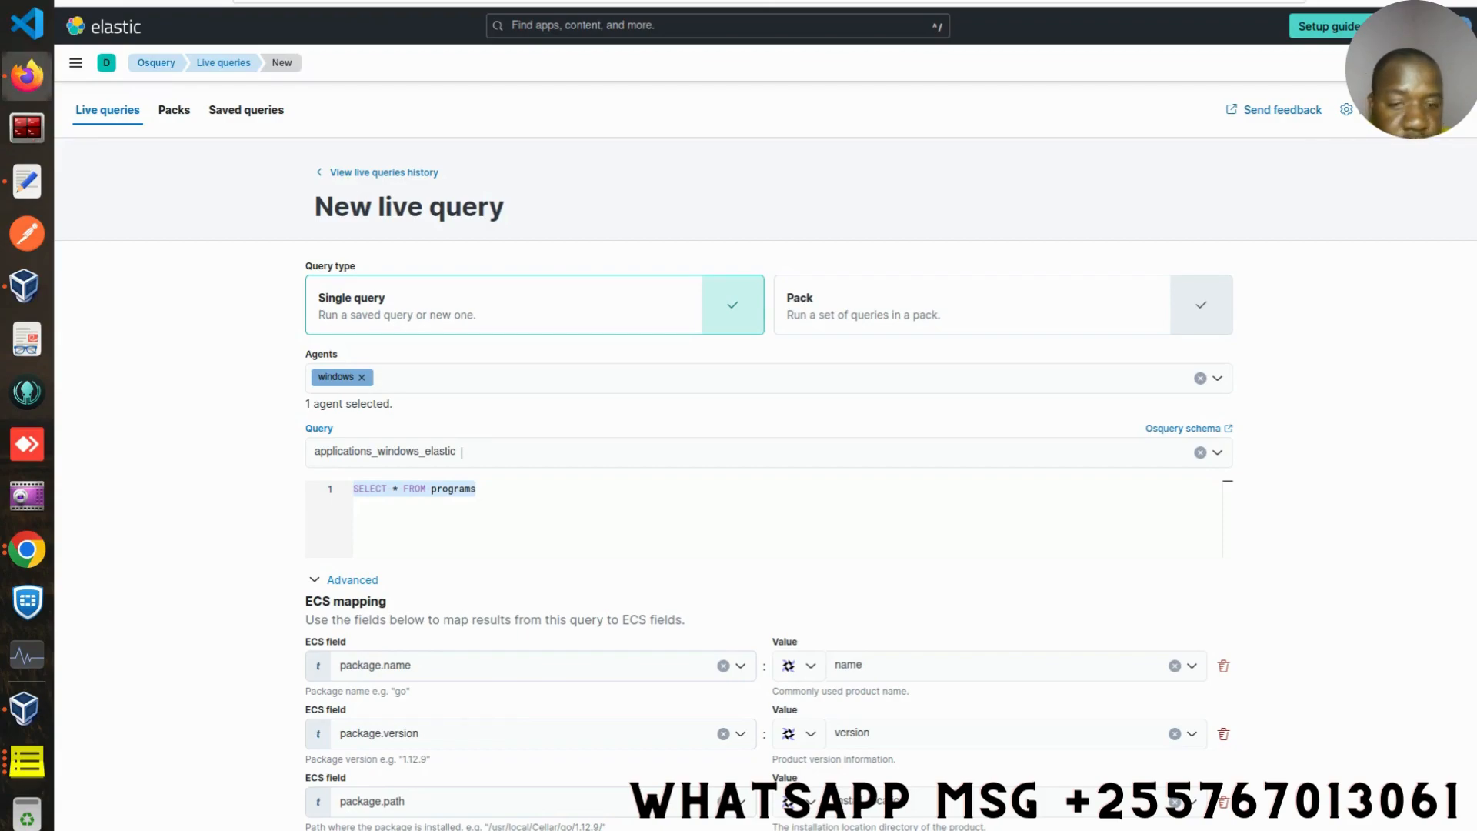
- Collapse the Advanced ECS mapping section and submit the live query
scroll(769, 462, down, 1)
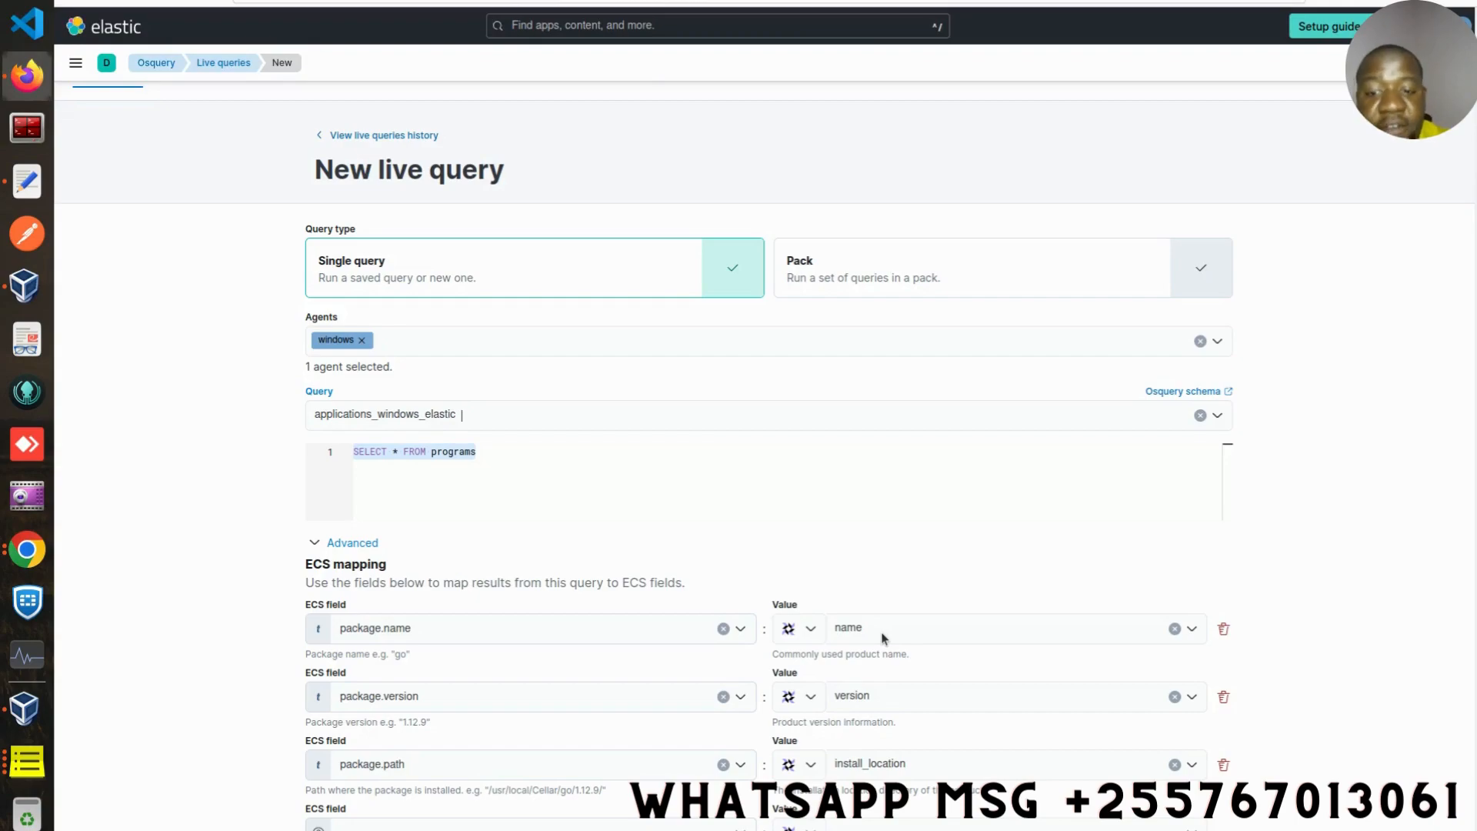
click(315, 544)
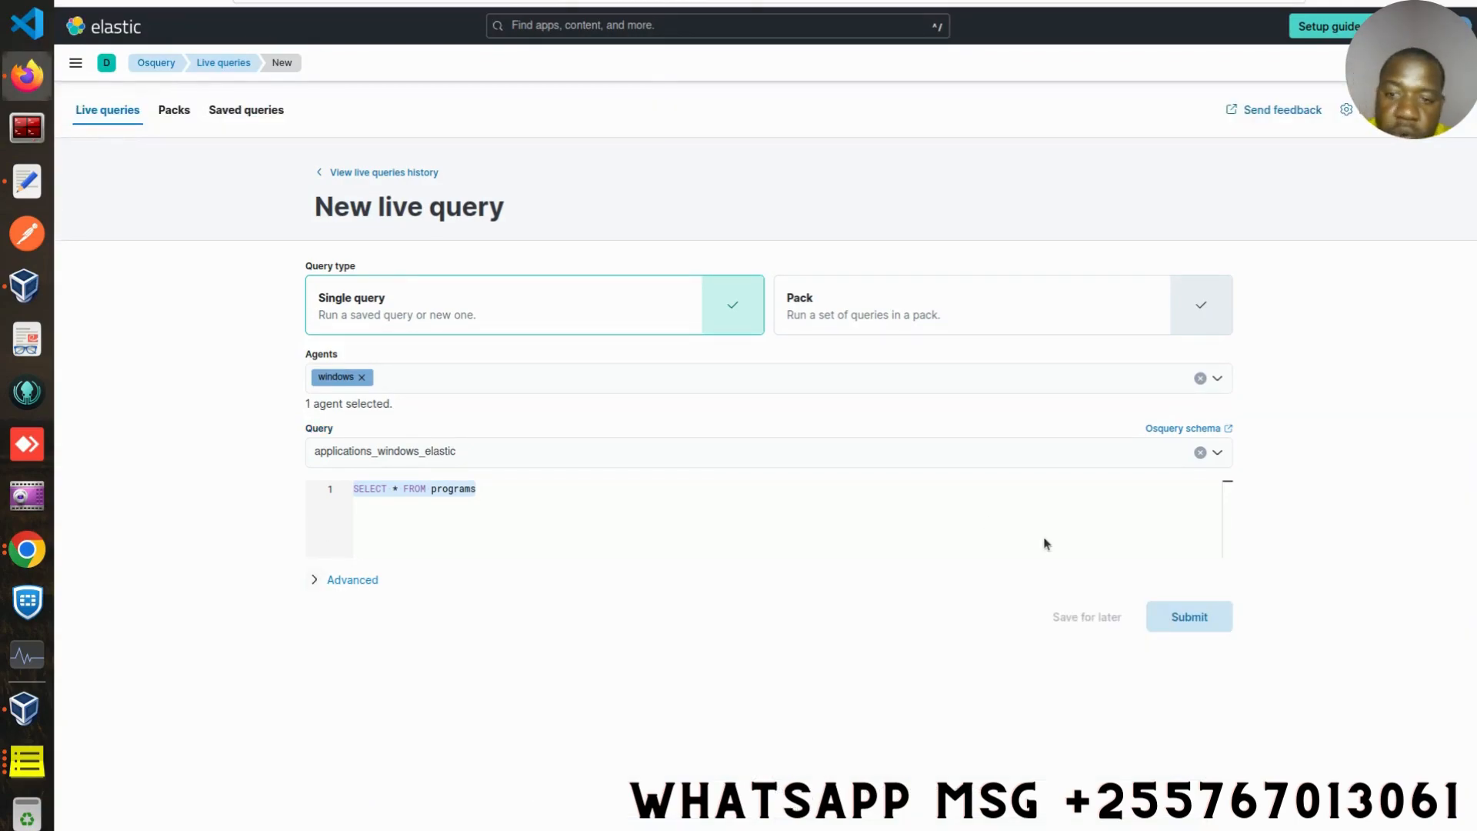
click(1172, 621)
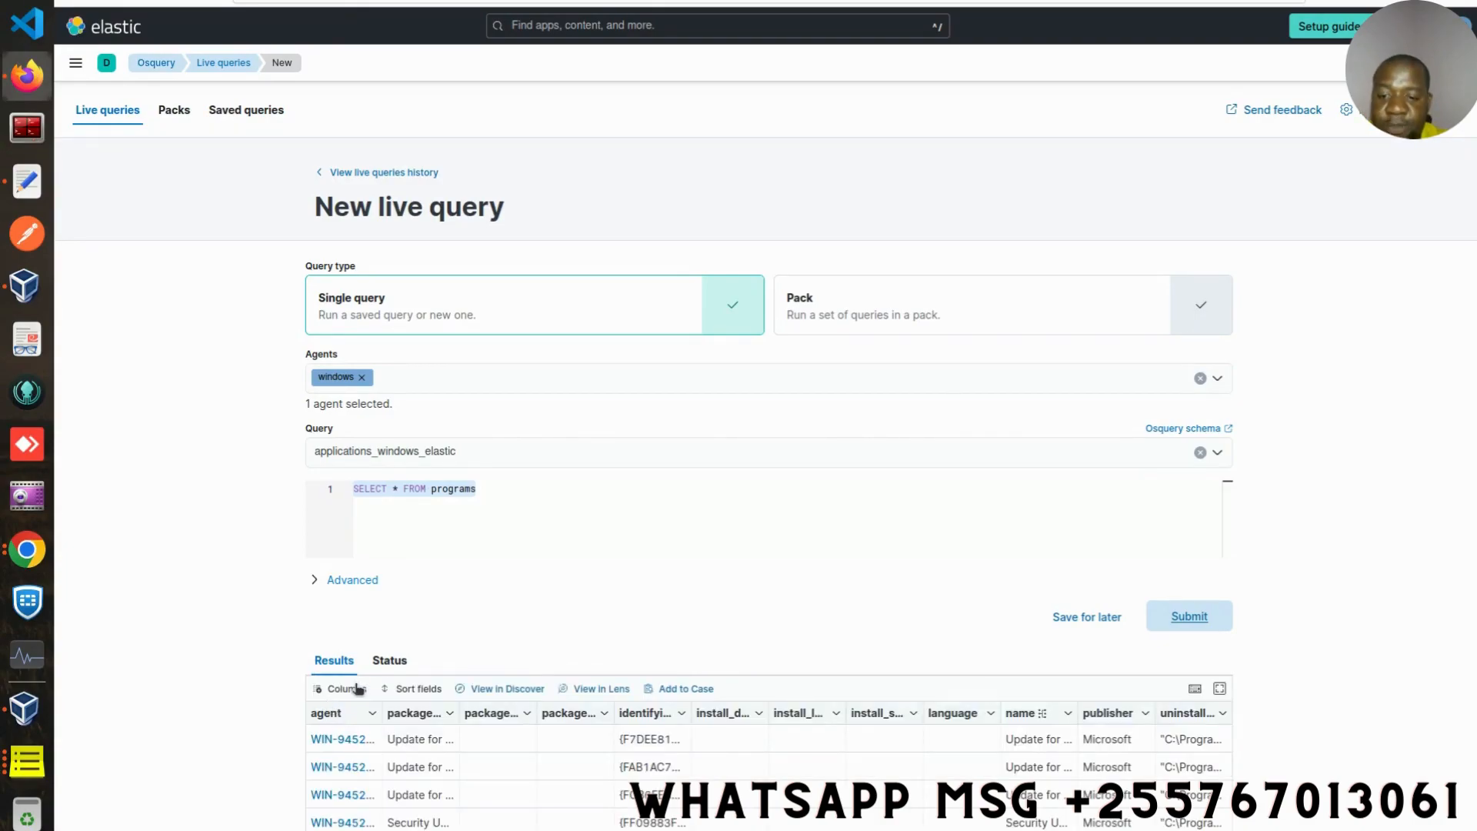
- Expand the results grid to full screen and widen the package.name column
scroll(1190, 616, down, 2)
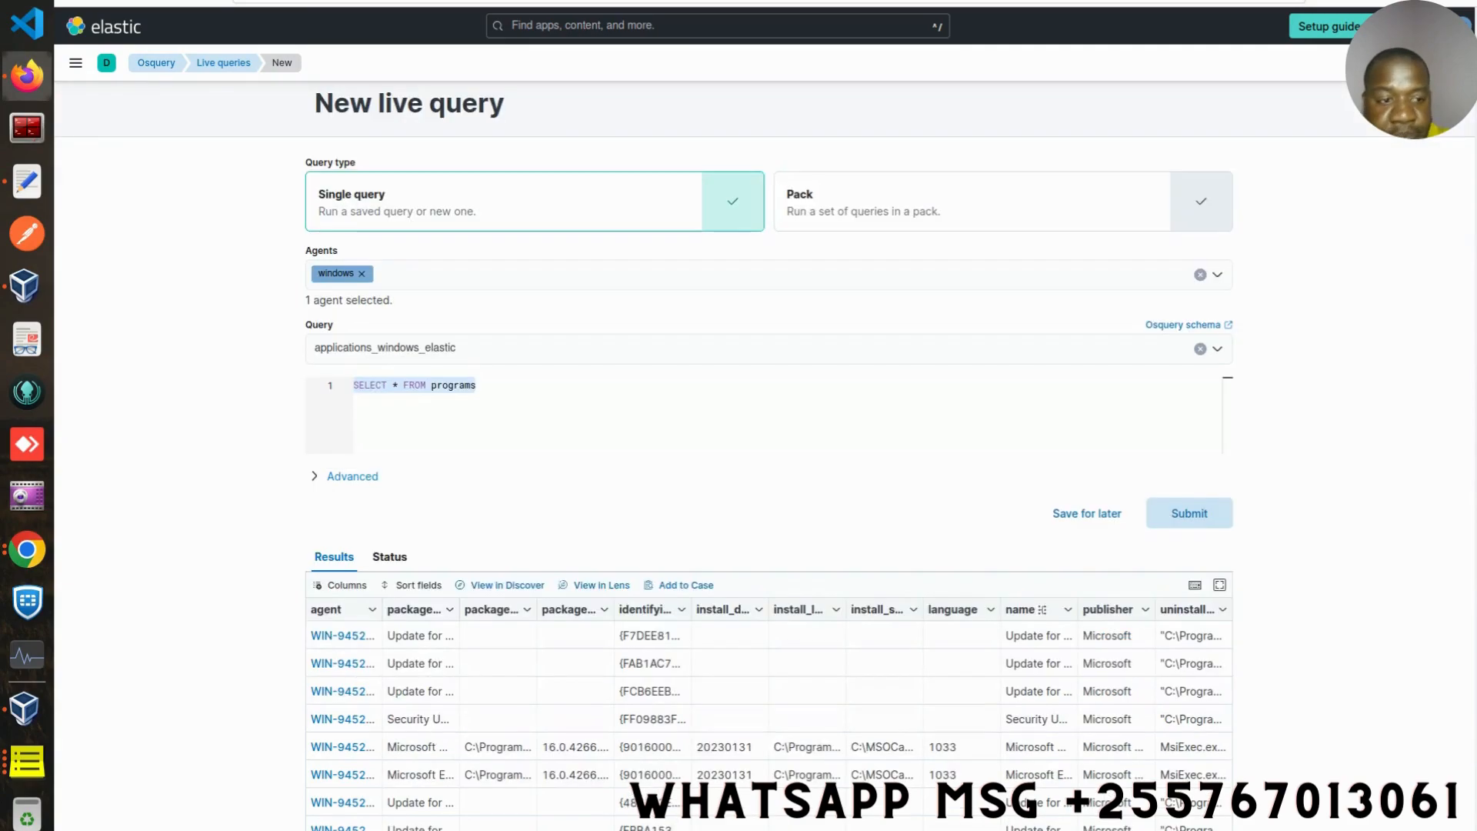
scroll(770, 462, down, 2)
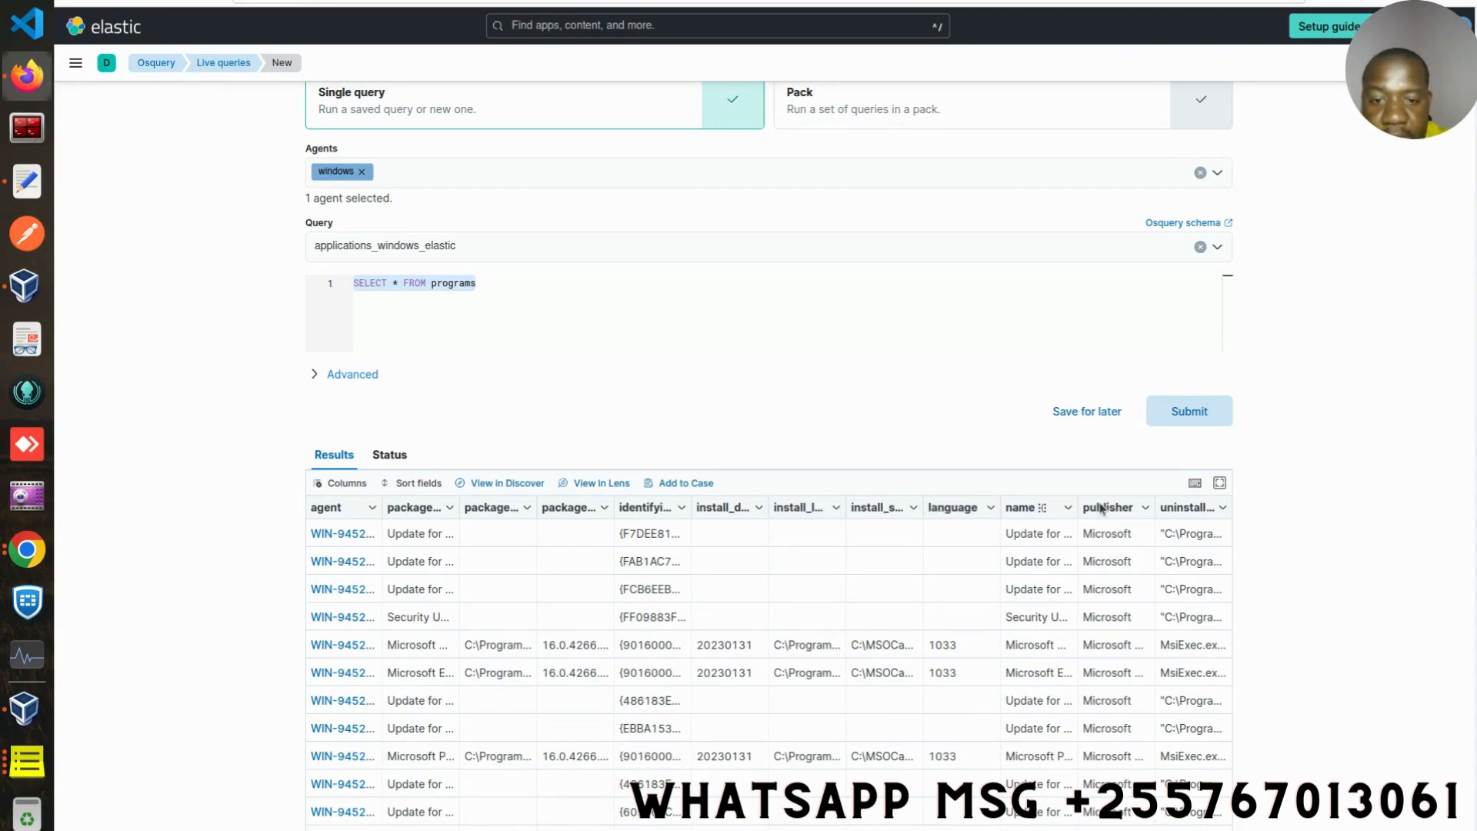
click(1221, 485)
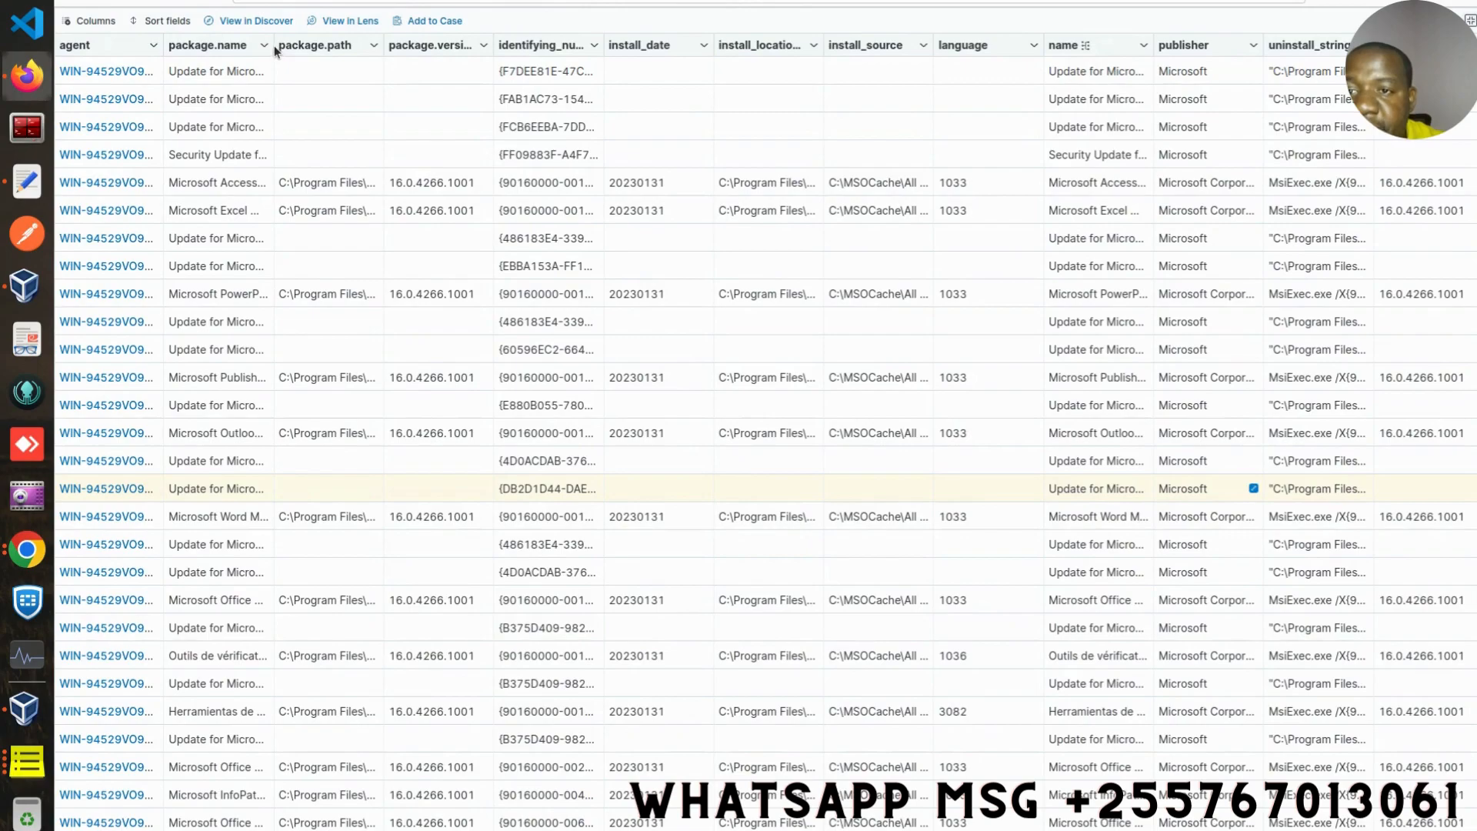
drag(274, 42, 417, 67)
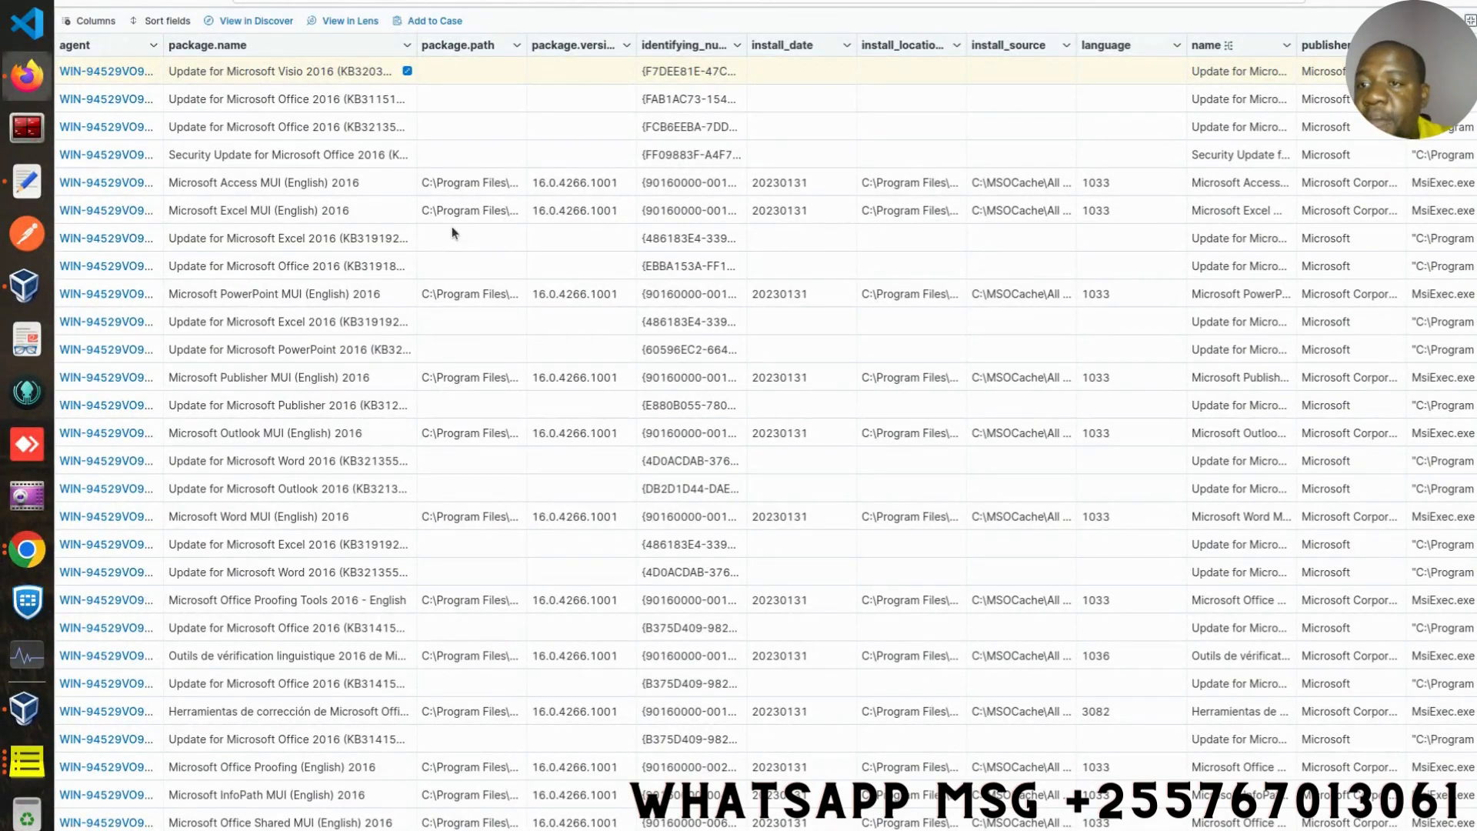
- Hide the agent column in the results grid and show it again
click(94, 21)
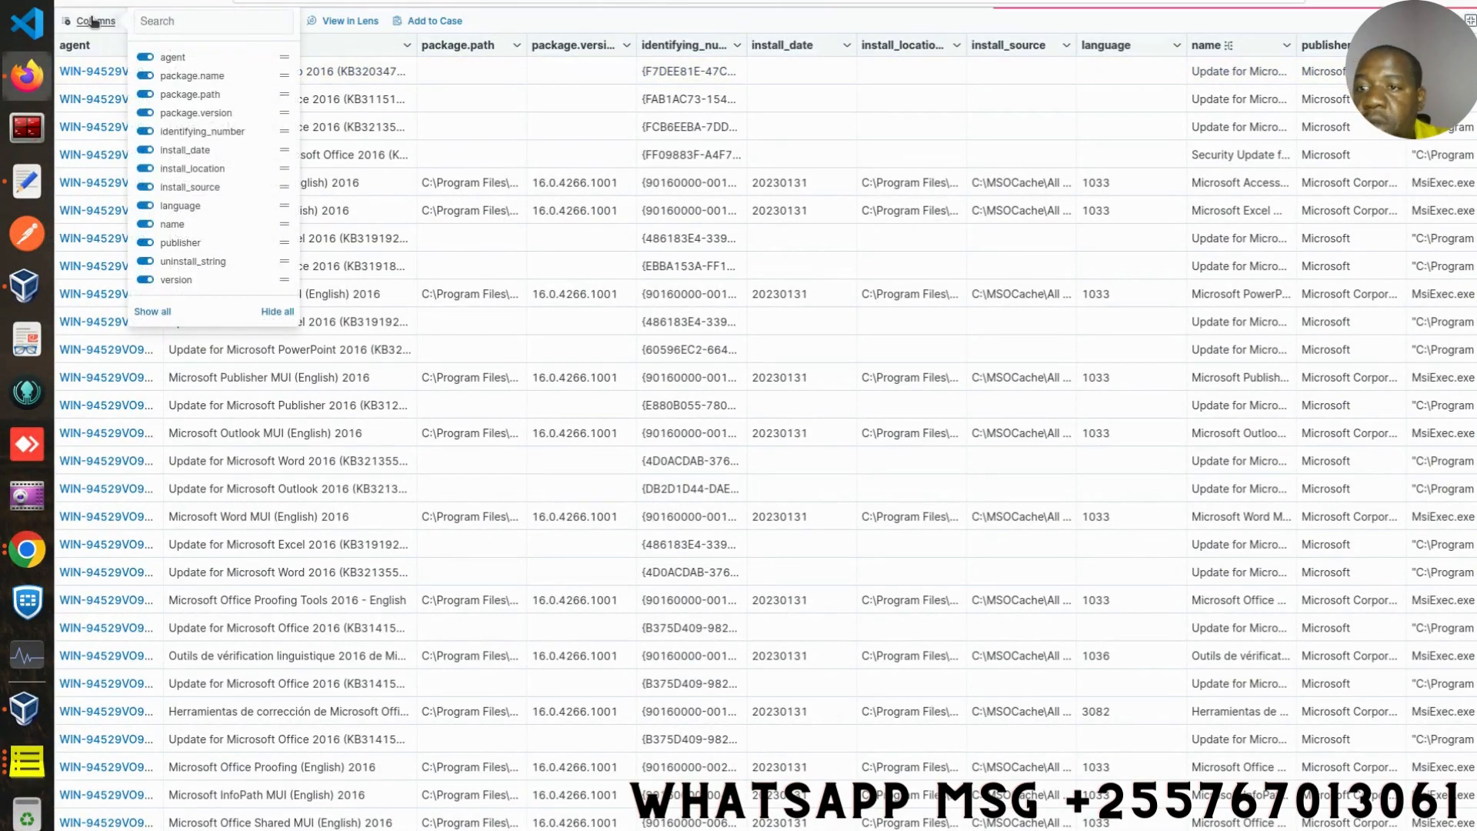
click(144, 58)
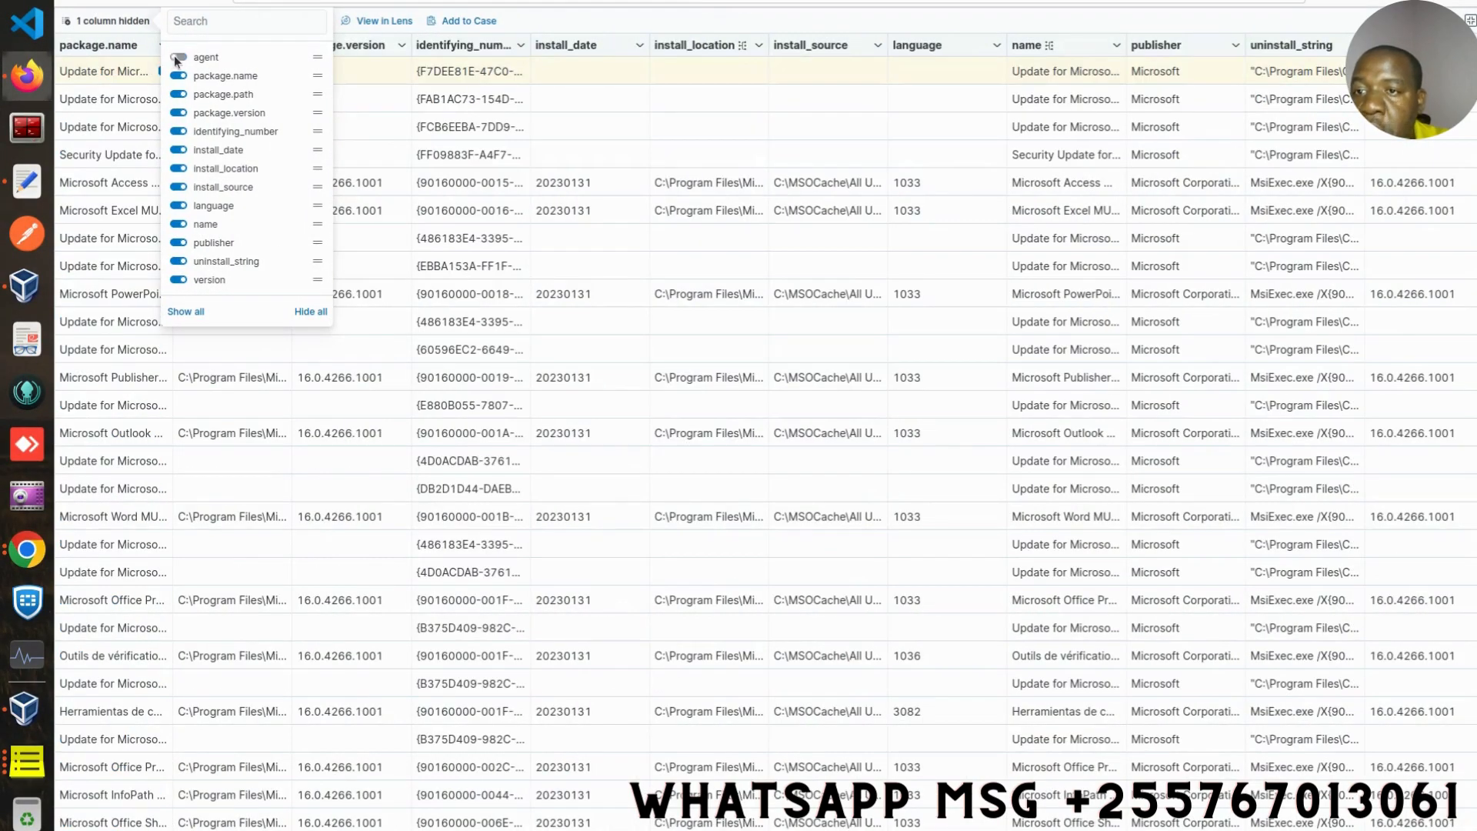
click(179, 57)
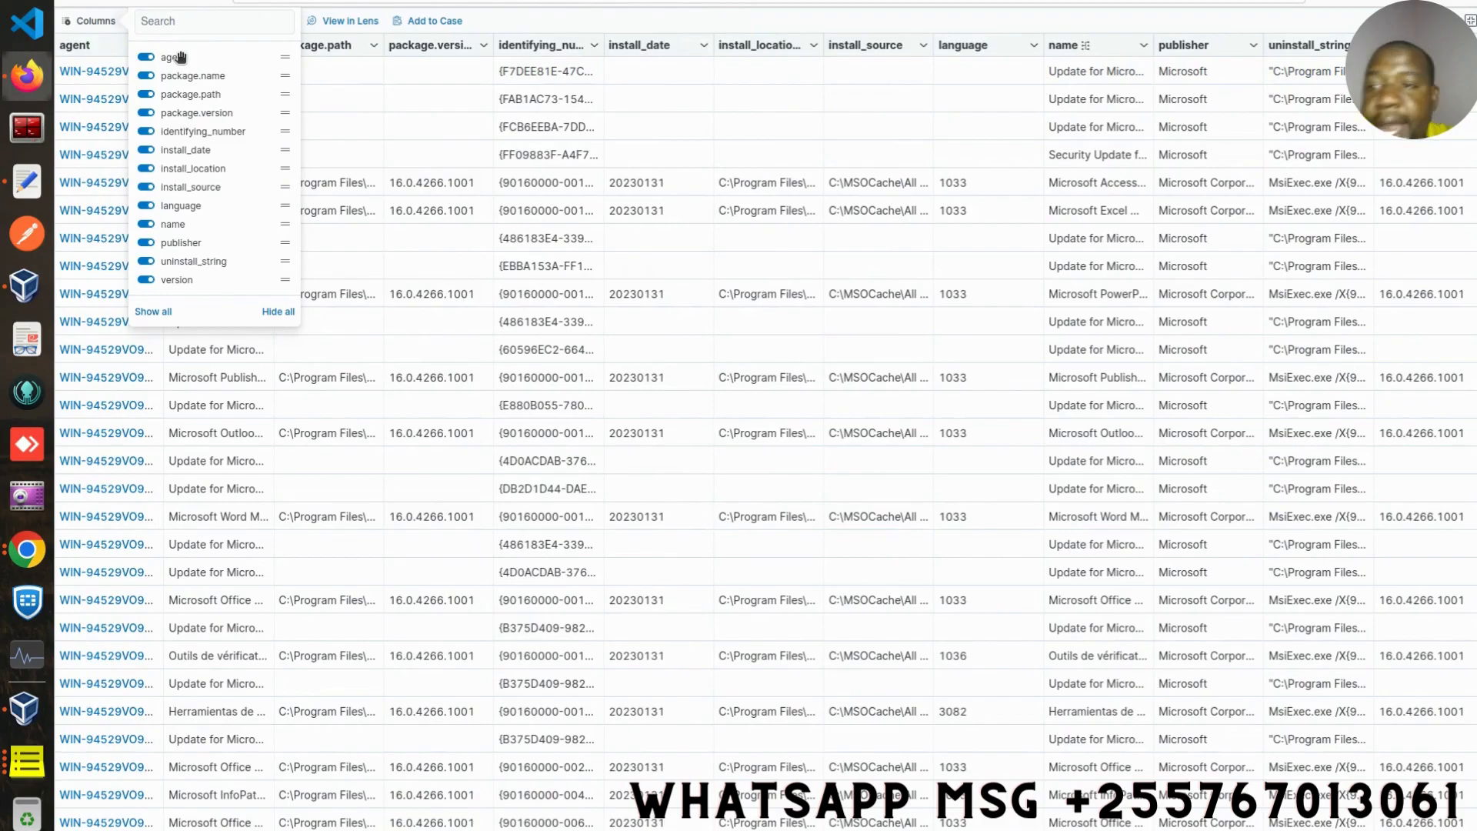
click(481, 22)
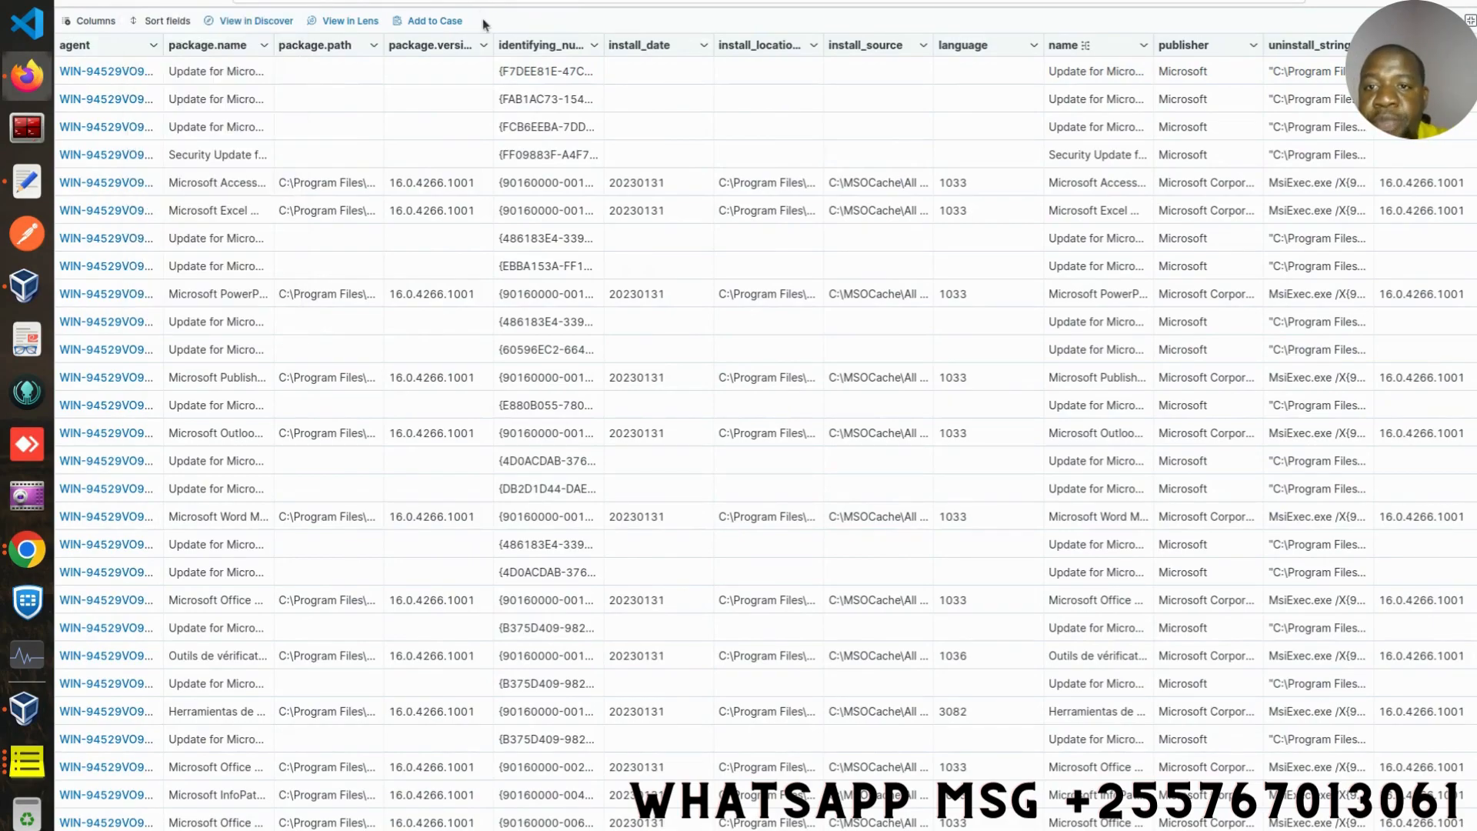
- Exit the full-screen results view and return to the query editor
click(1470, 21)
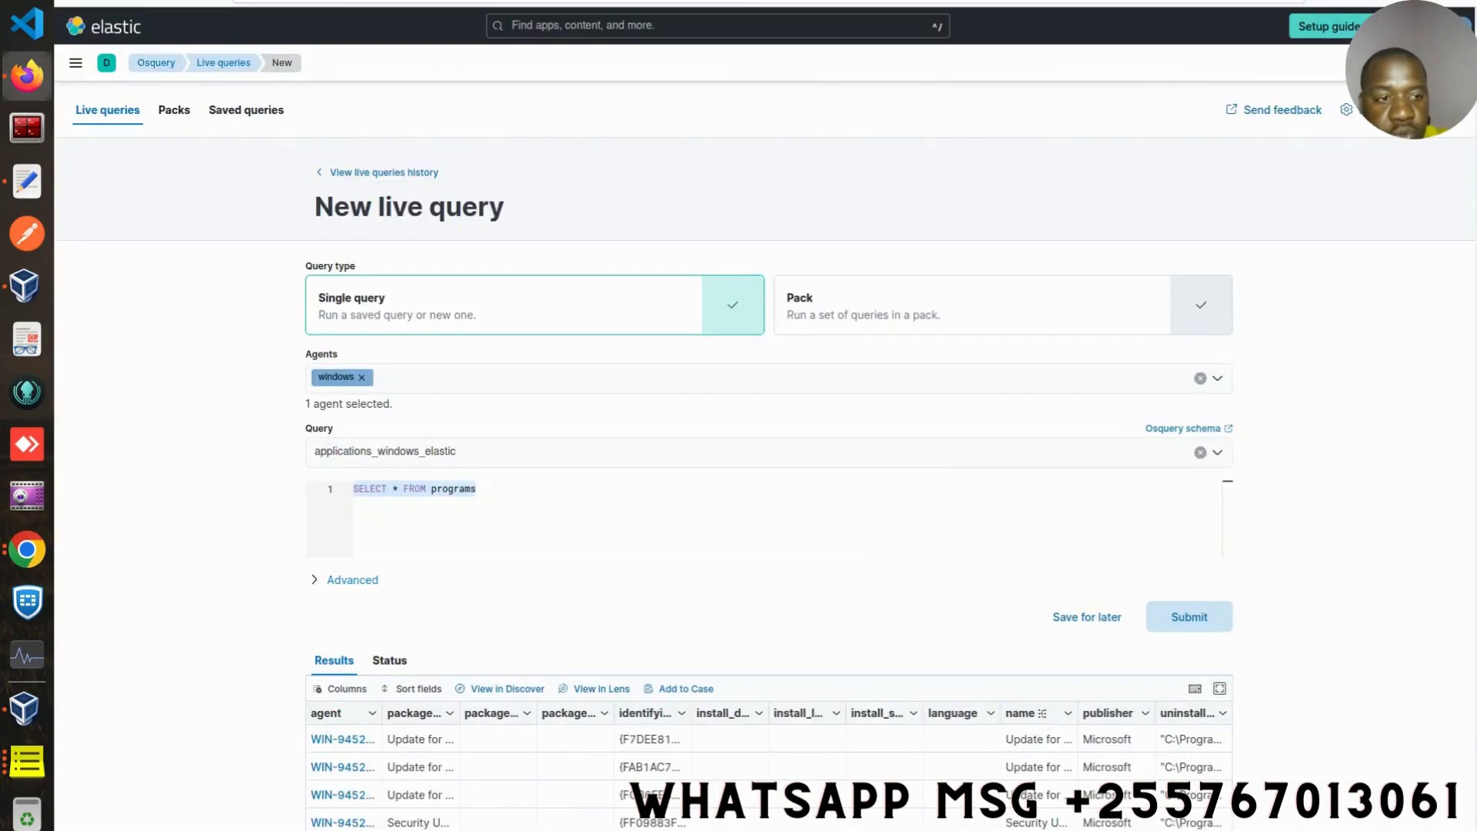
scroll(765, 462, down, 2)
scroll(766, 462, down, 2)
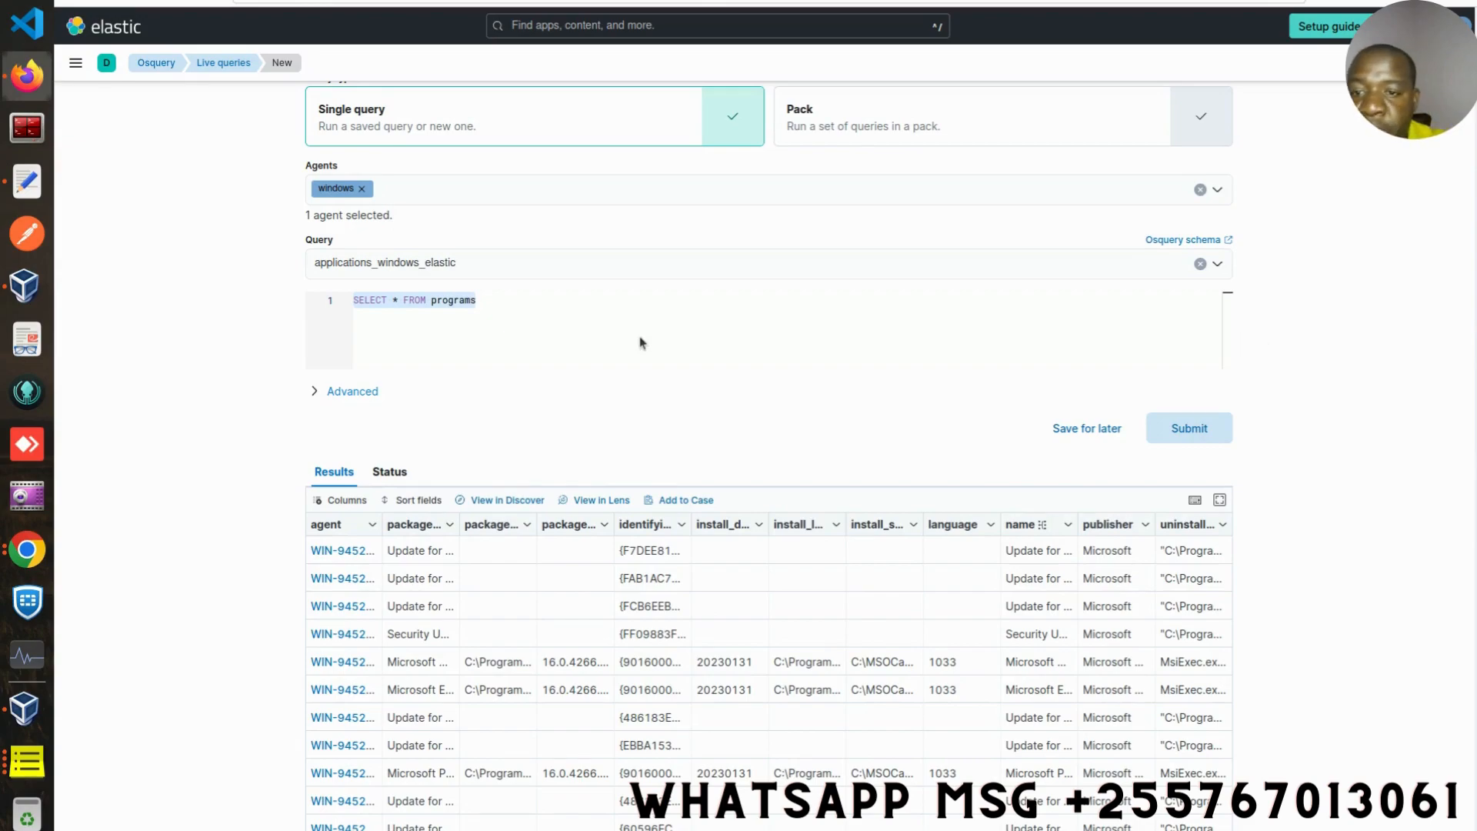
click(502, 305)
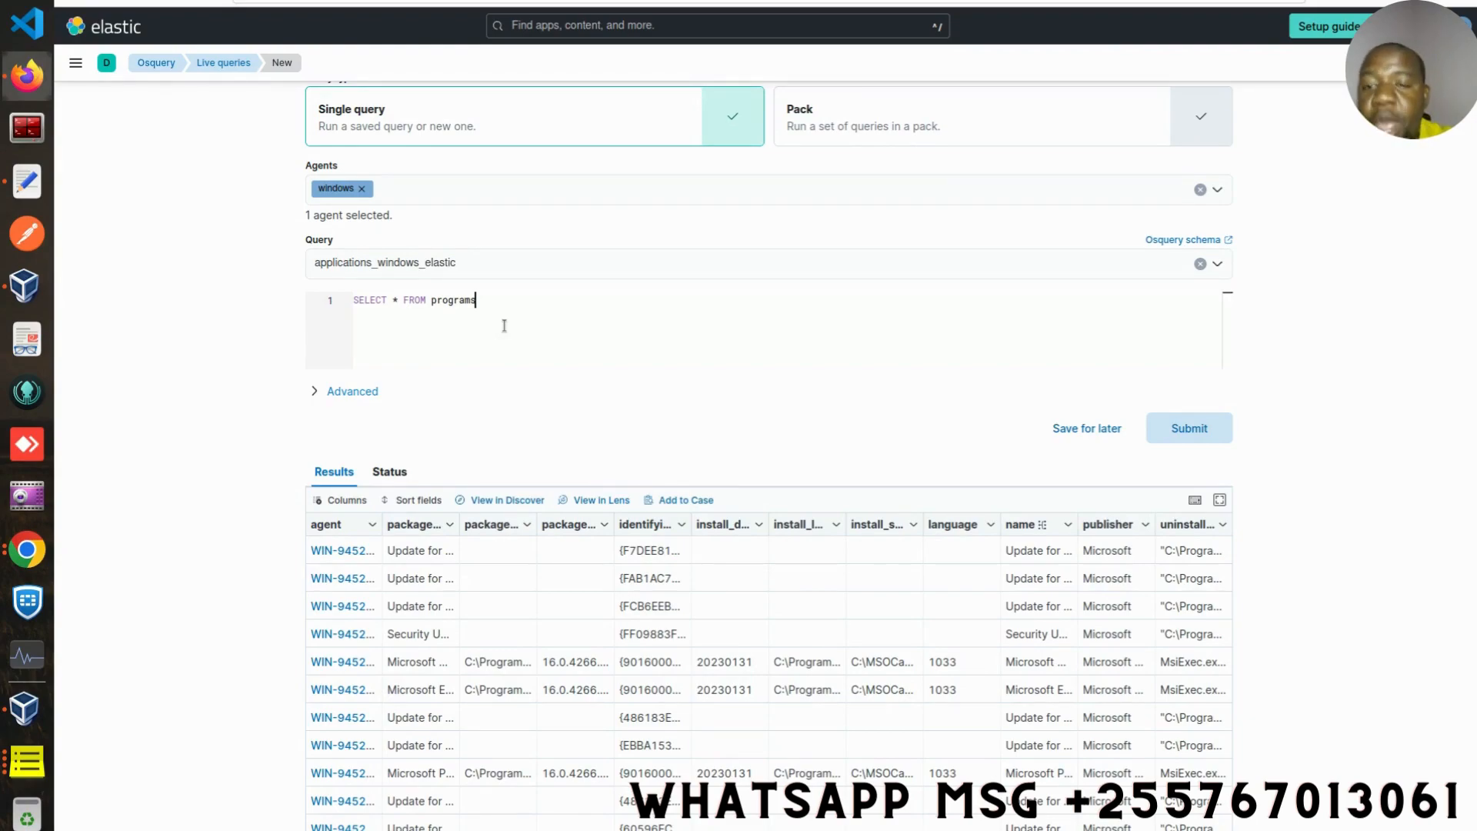
- Replace the loaded query by searching saved queries for info and selecting system_info_elastic
right_click(477, 275)
click(451, 264)
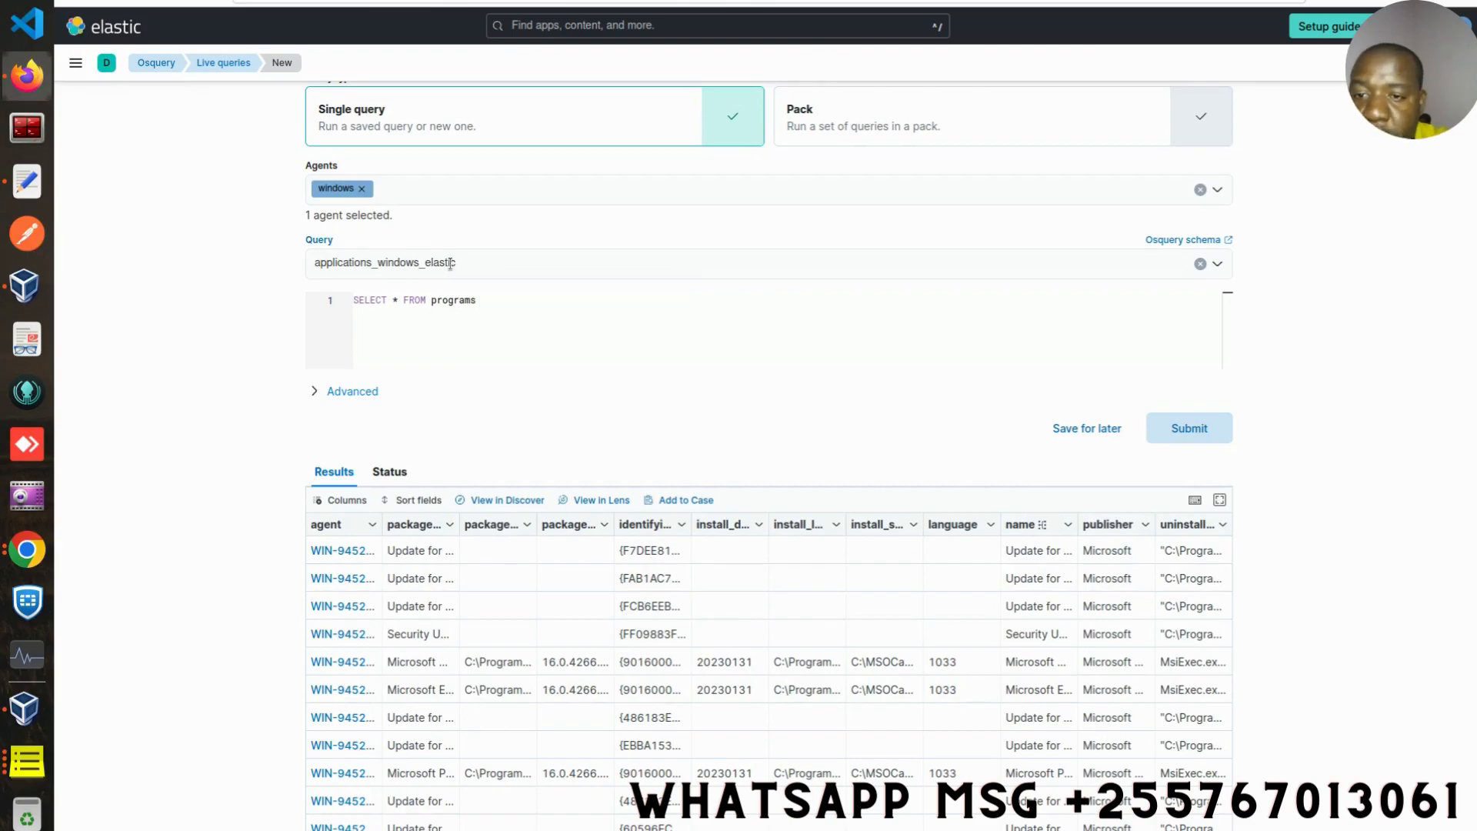
click(464, 267)
key(BackSpace)
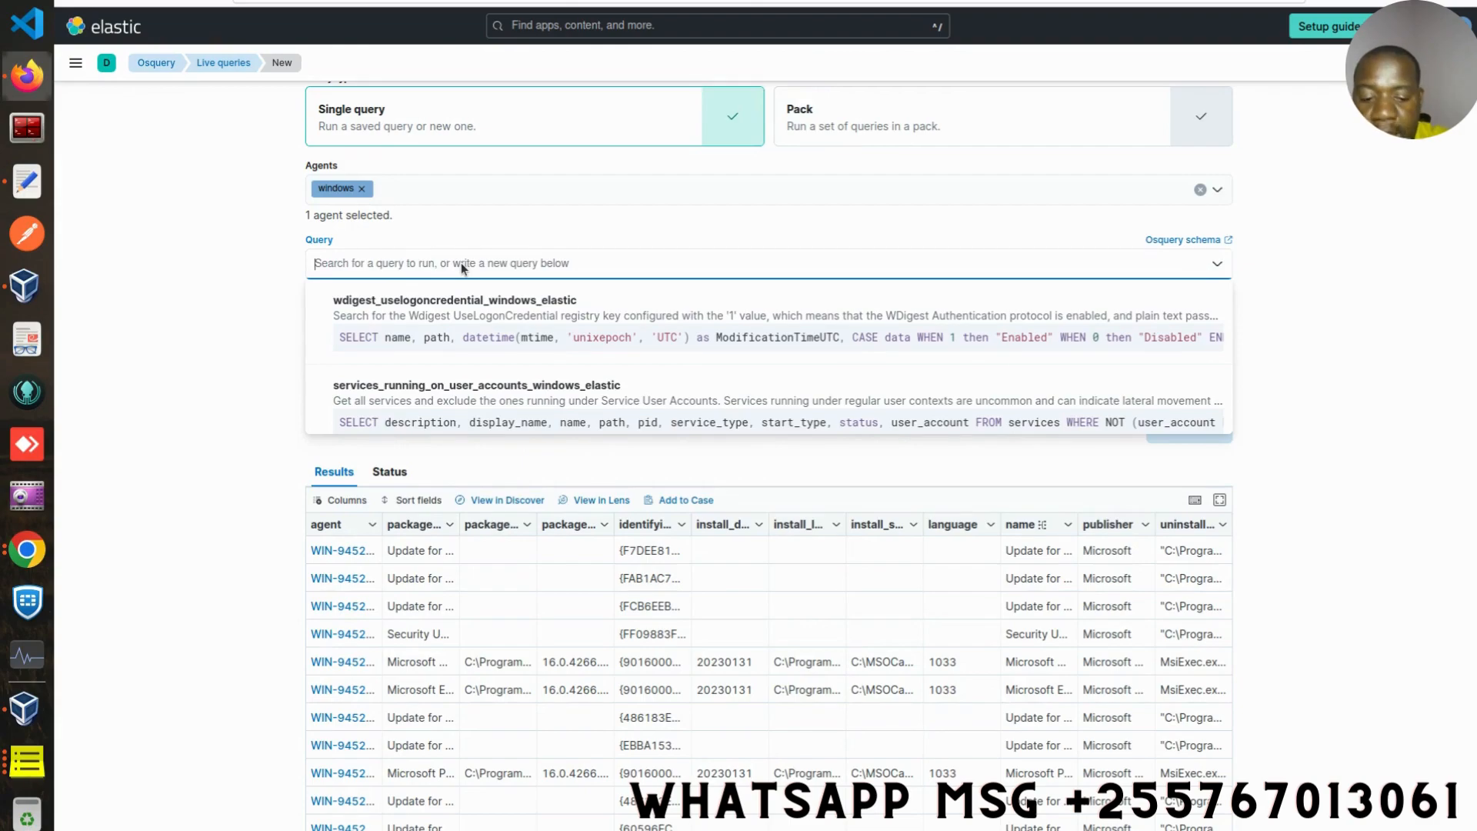
text(info)
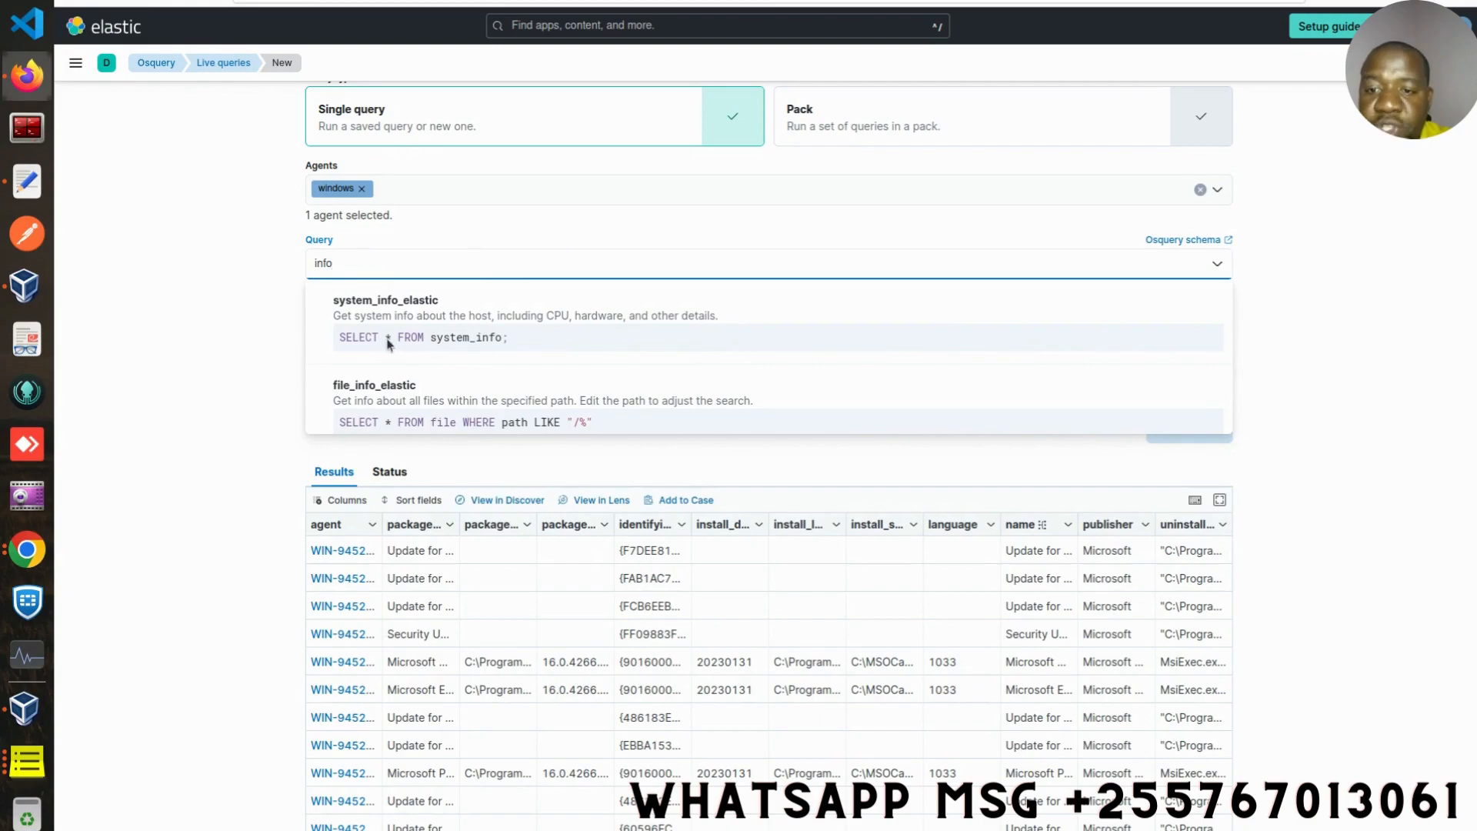
click(419, 341)
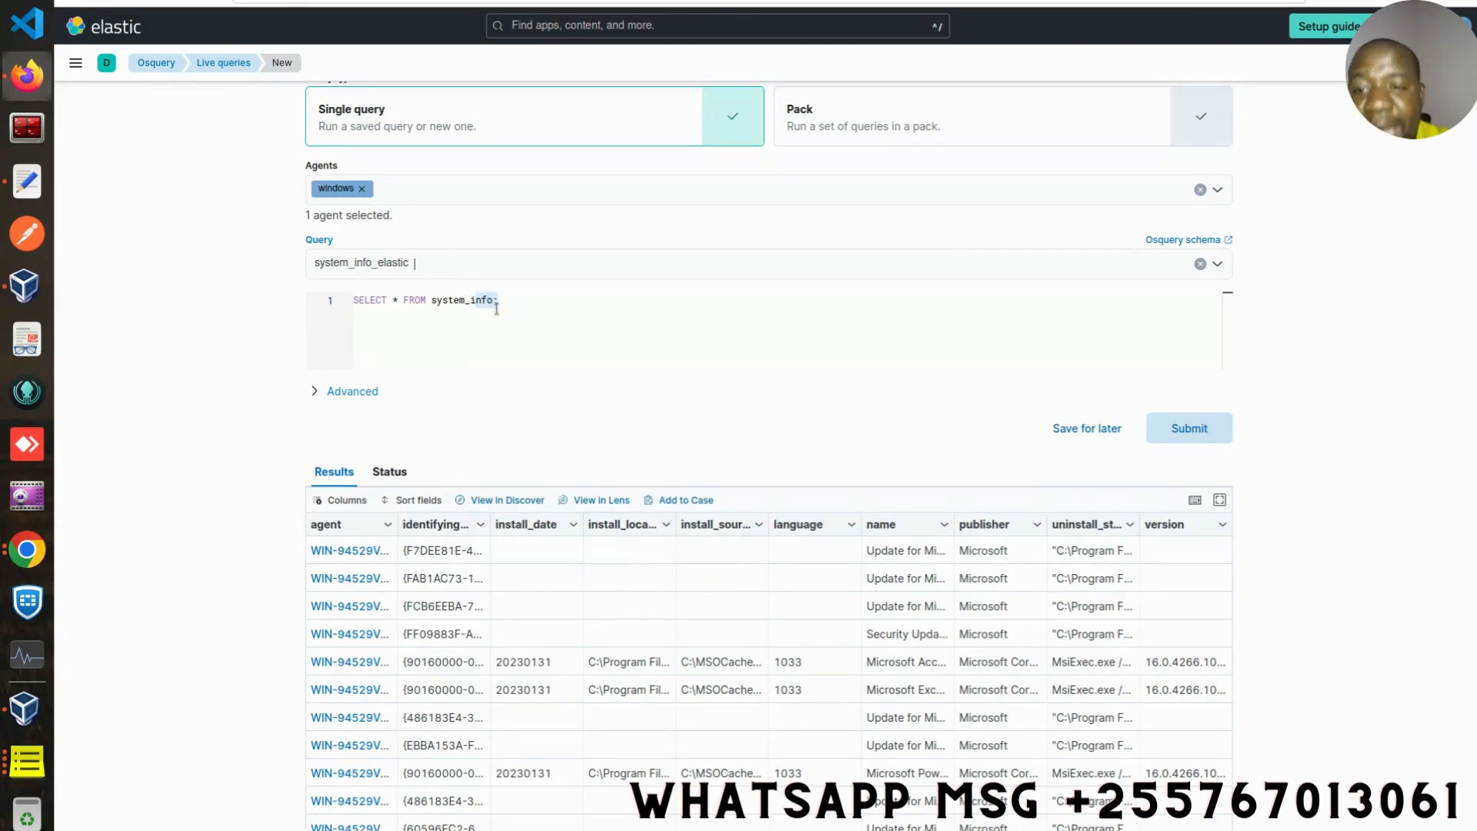
- Remove the windows agent, target All agents instead, and submit the system_info query
click(362, 190)
click(367, 243)
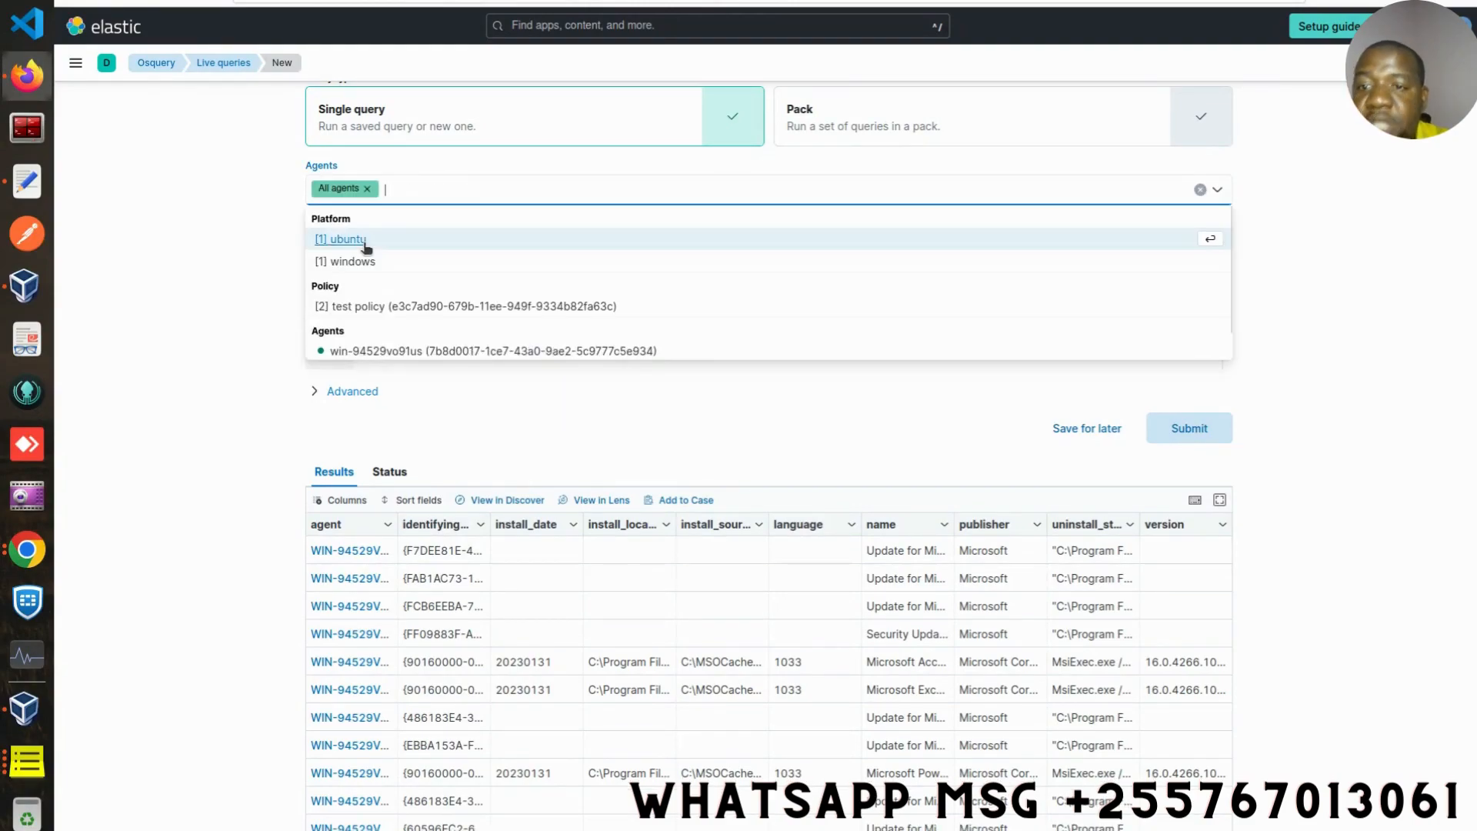
click(1283, 225)
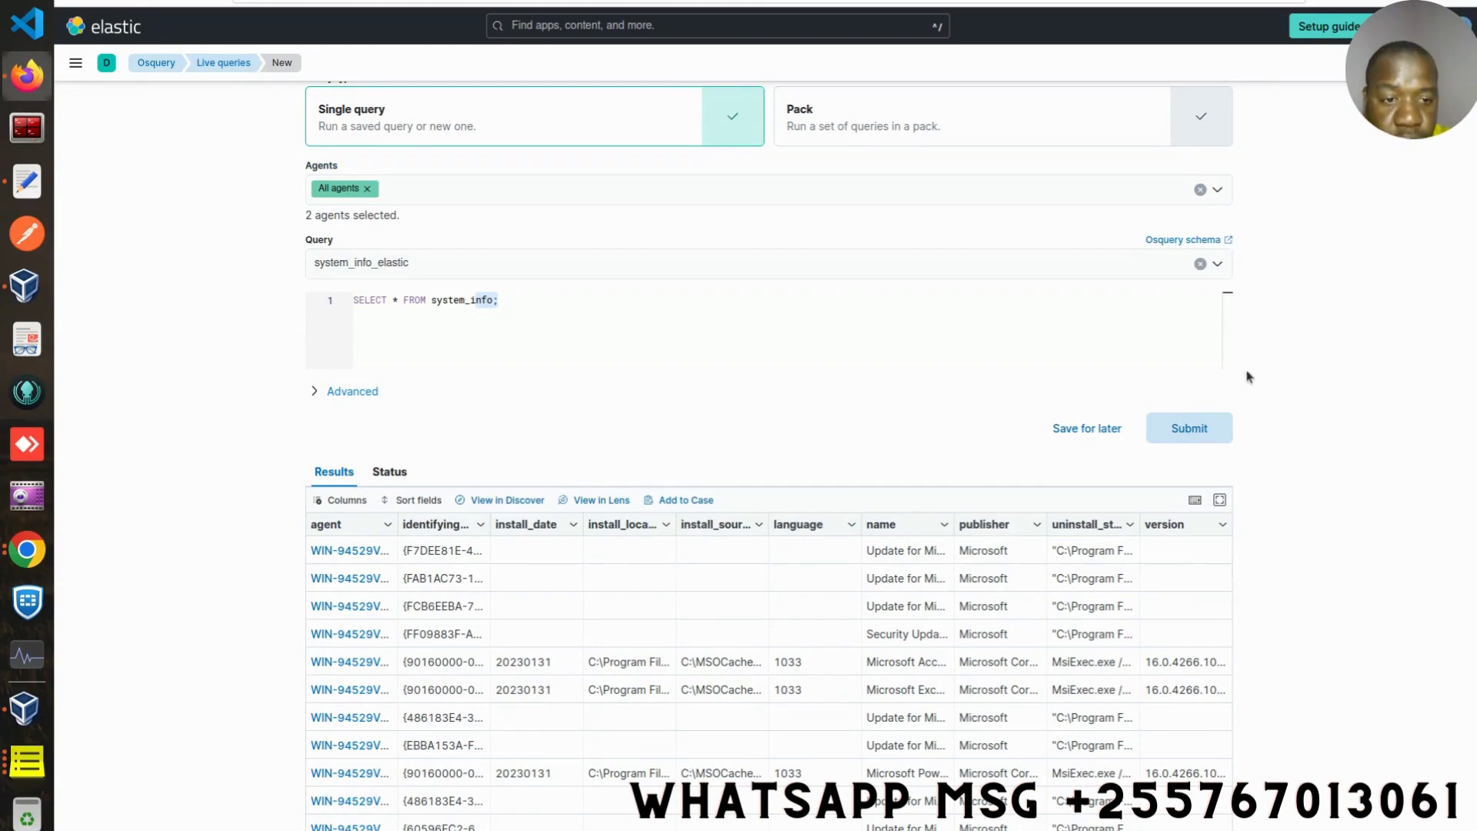
click(1191, 431)
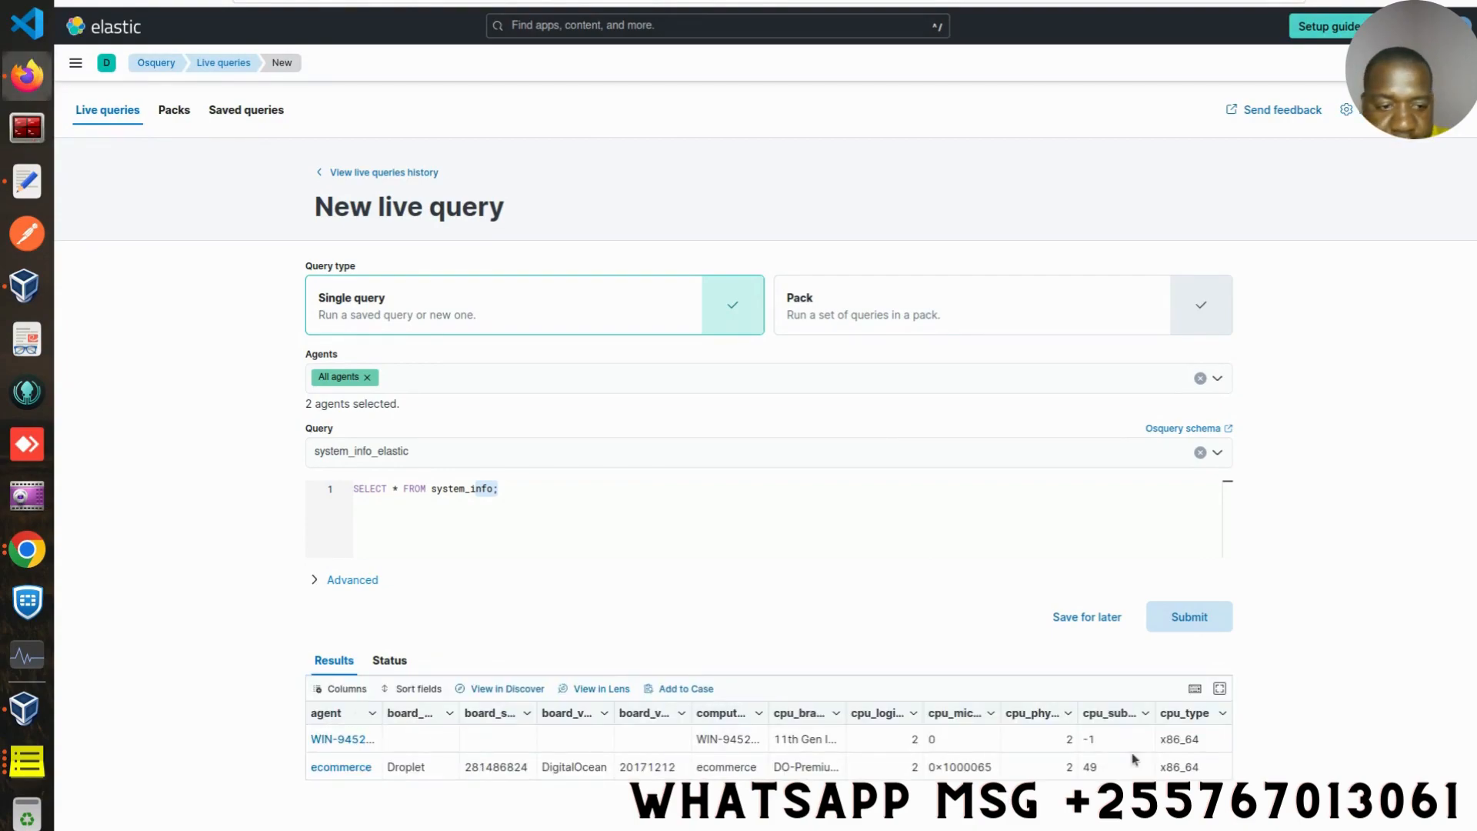
- View the system info results in full screen and browse the list of available columns
click(1220, 689)
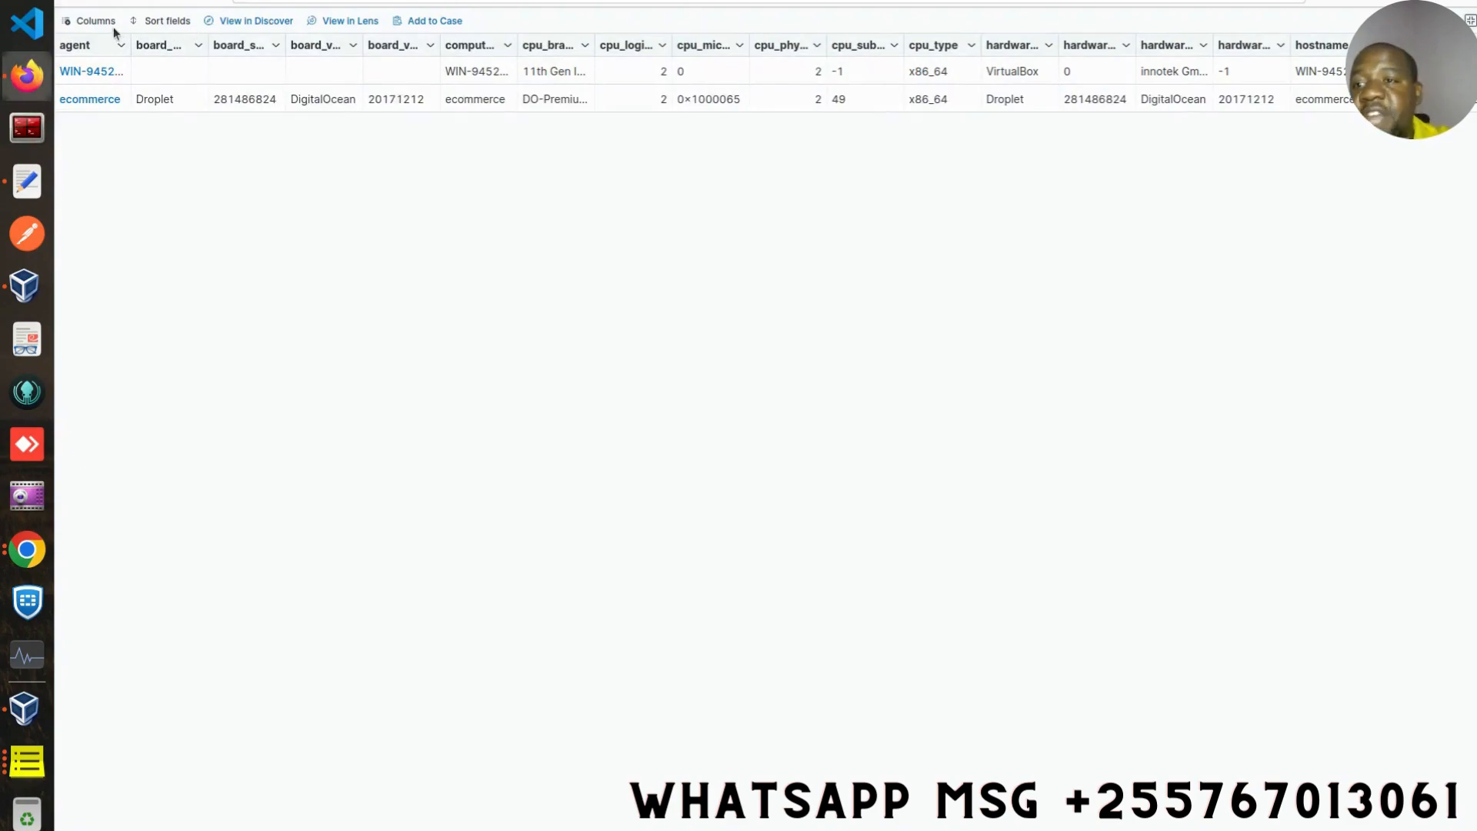
click(79, 22)
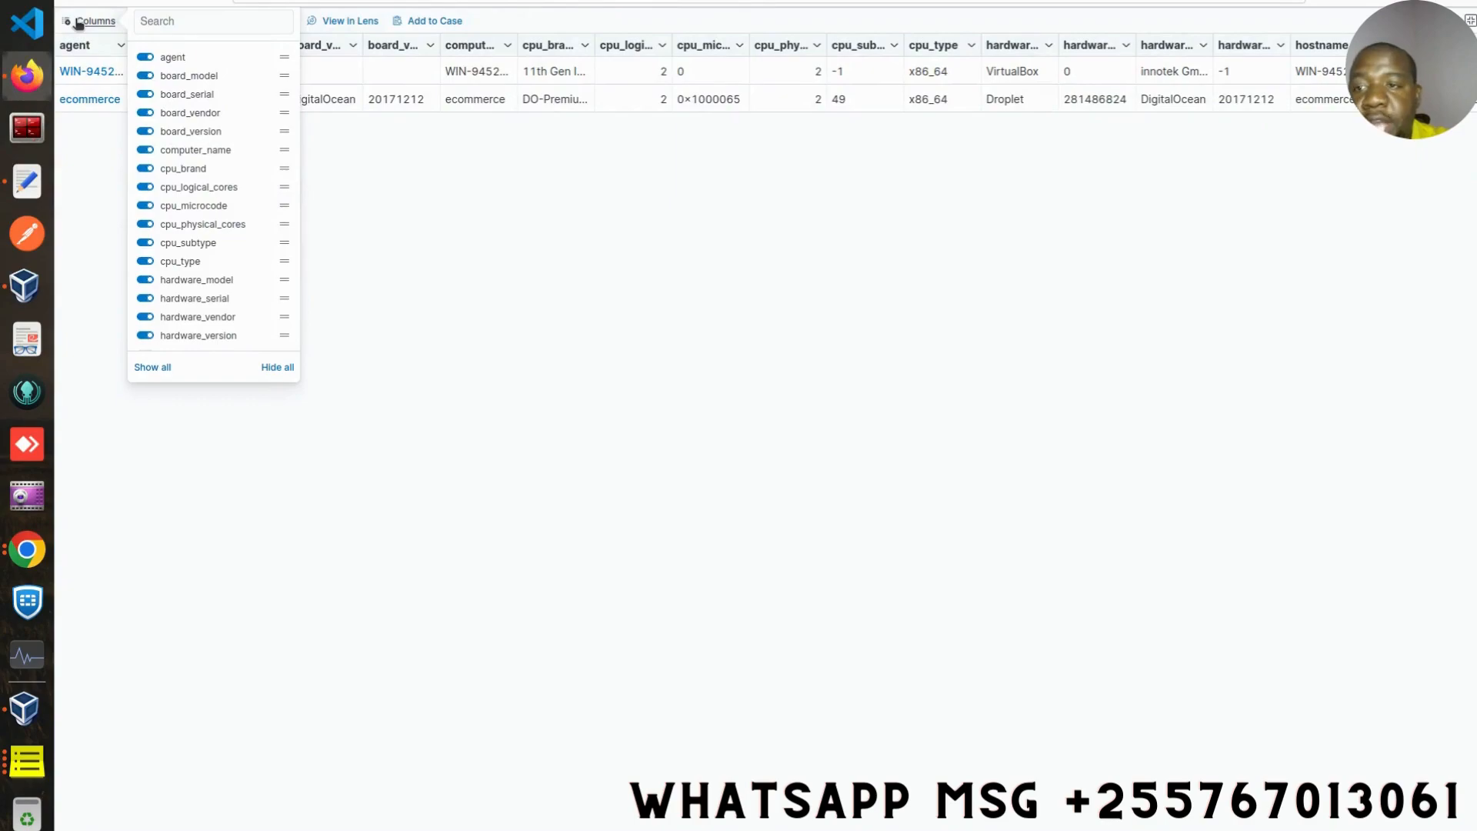
click(363, 325)
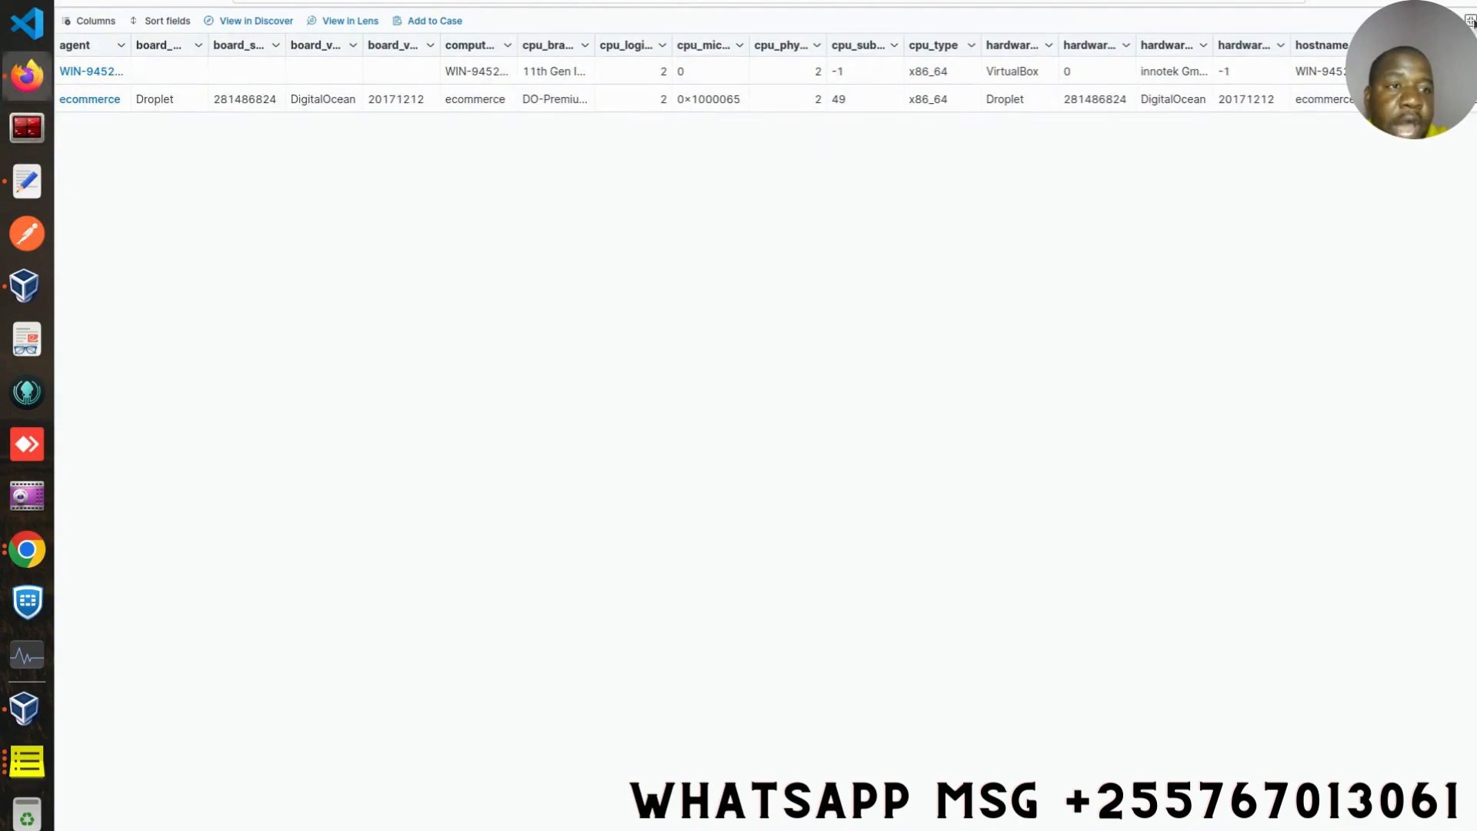
click(1471, 21)
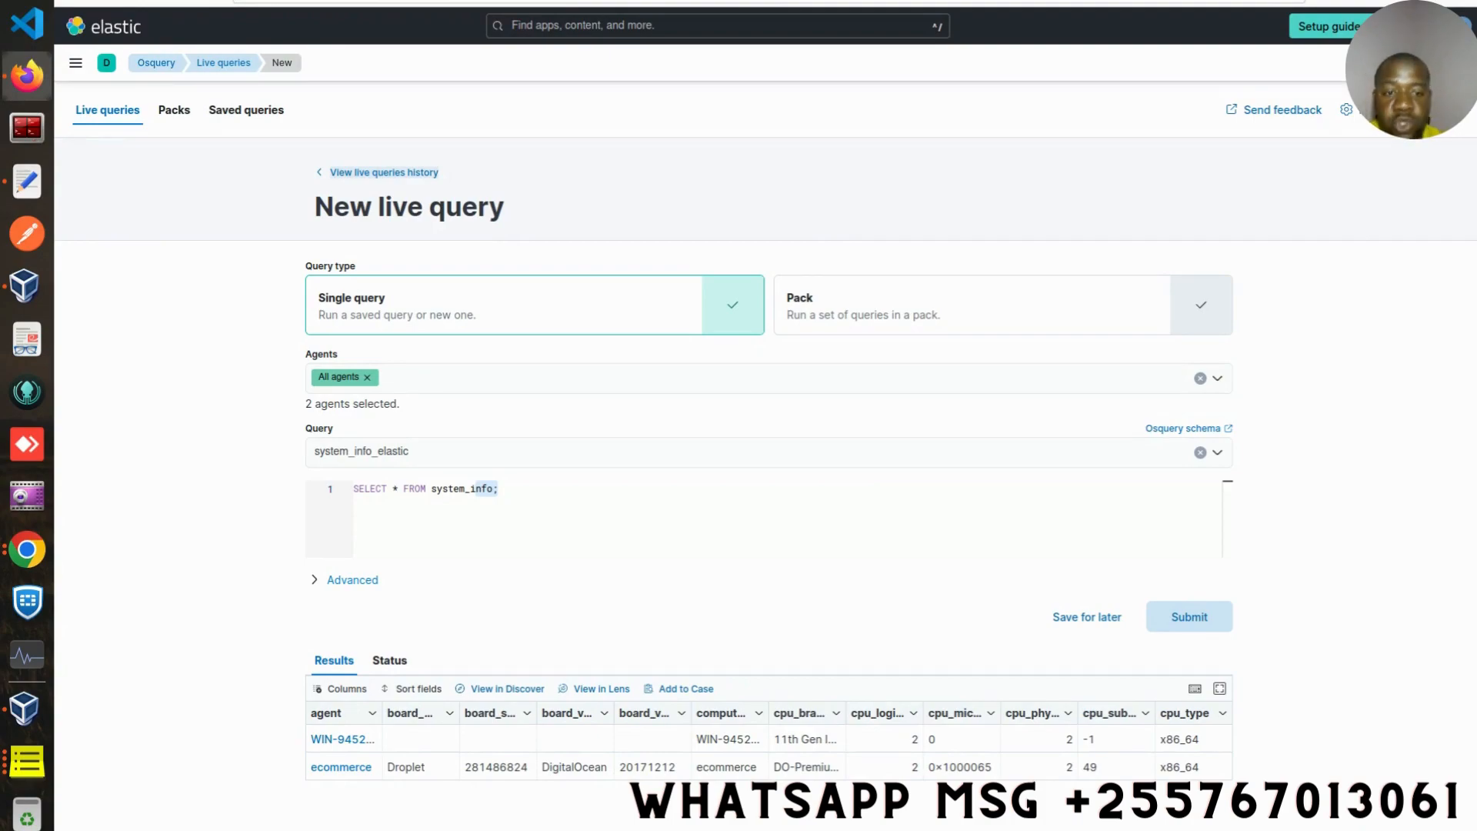
- Open the Osquery schema reference and browse through the list of available tables
click(1229, 429)
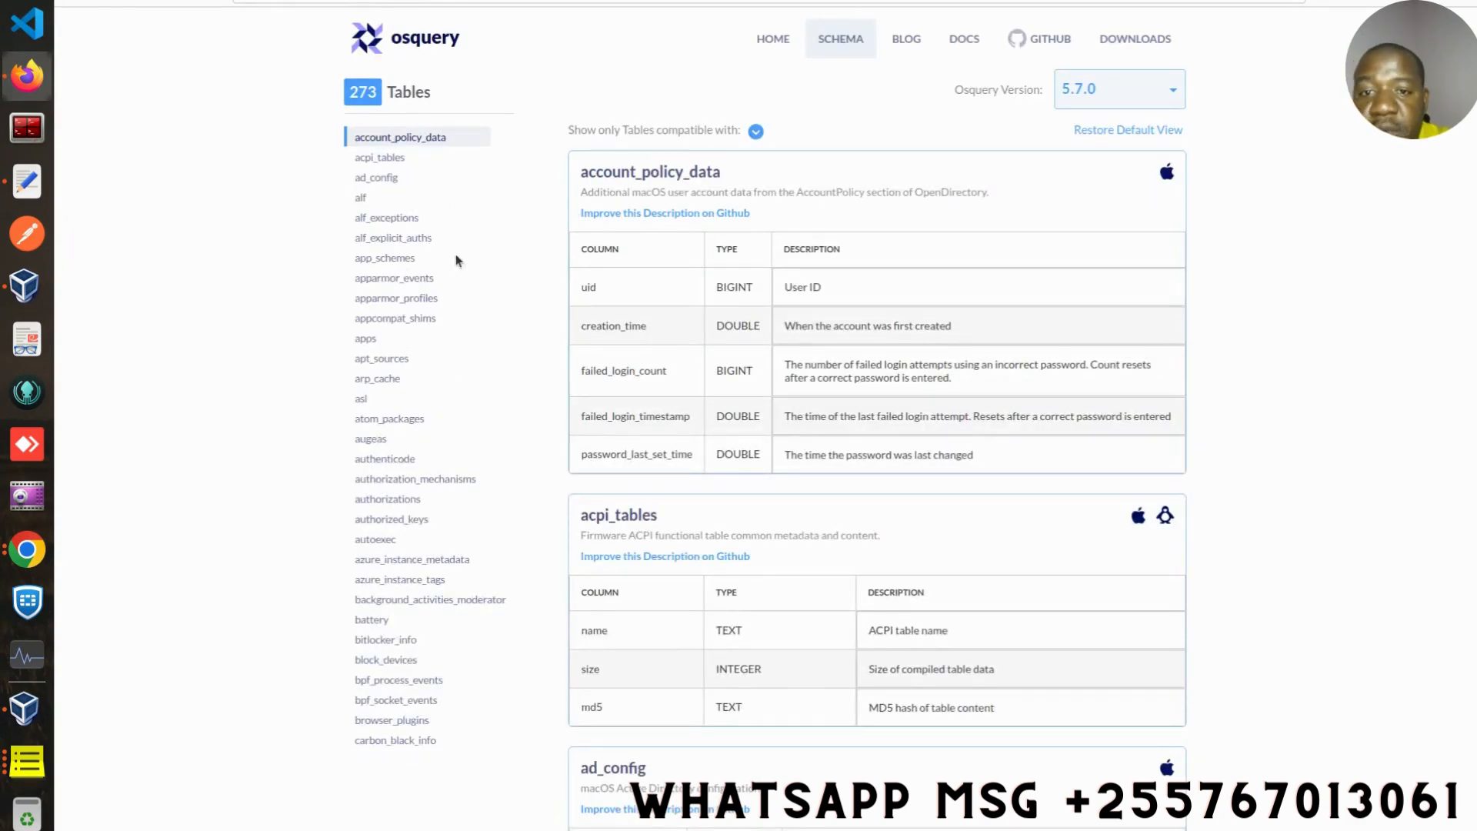
scroll(878, 416, down, 20)
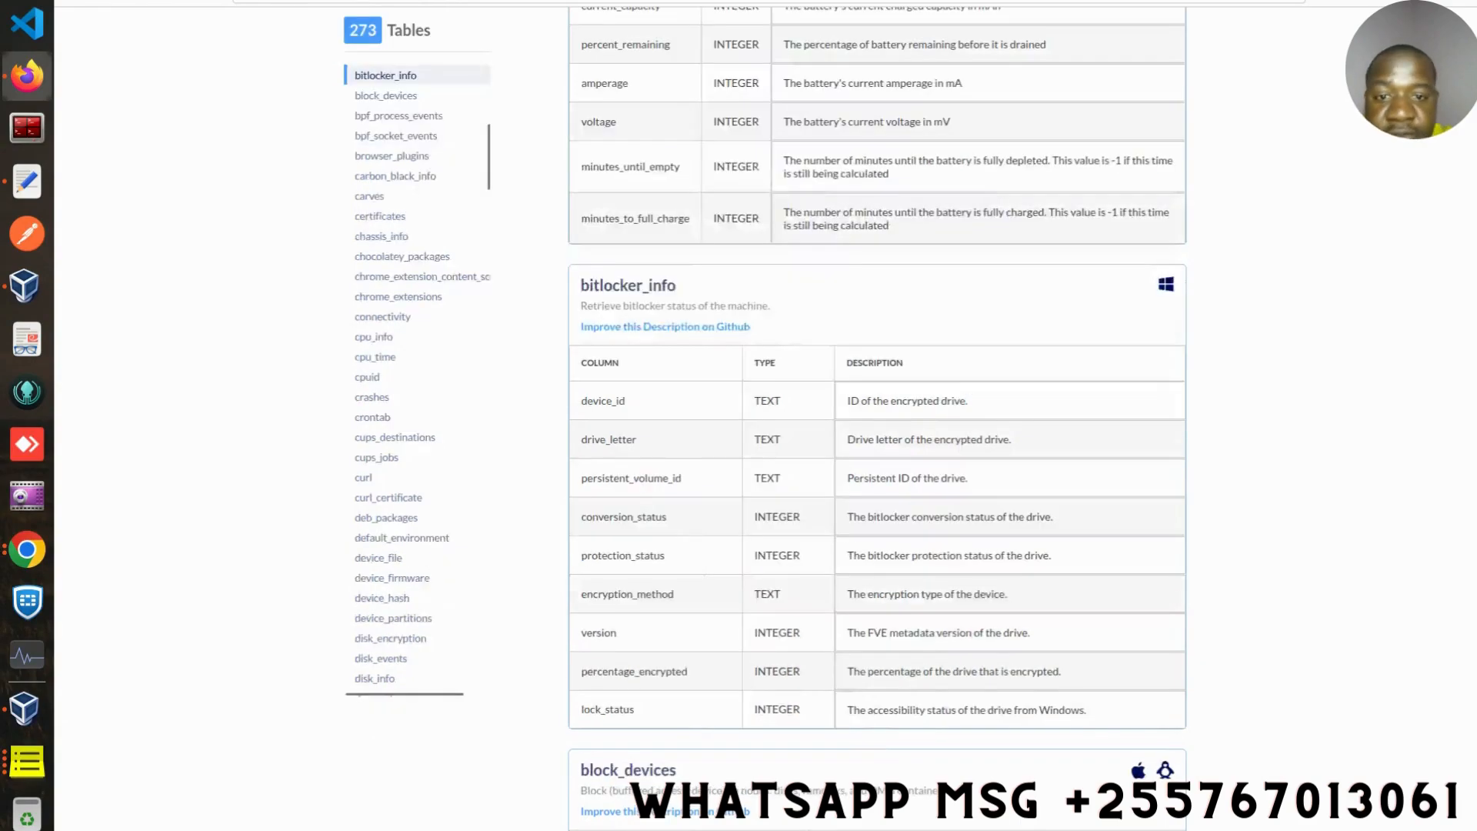
scroll(1168, 138, down, 20)
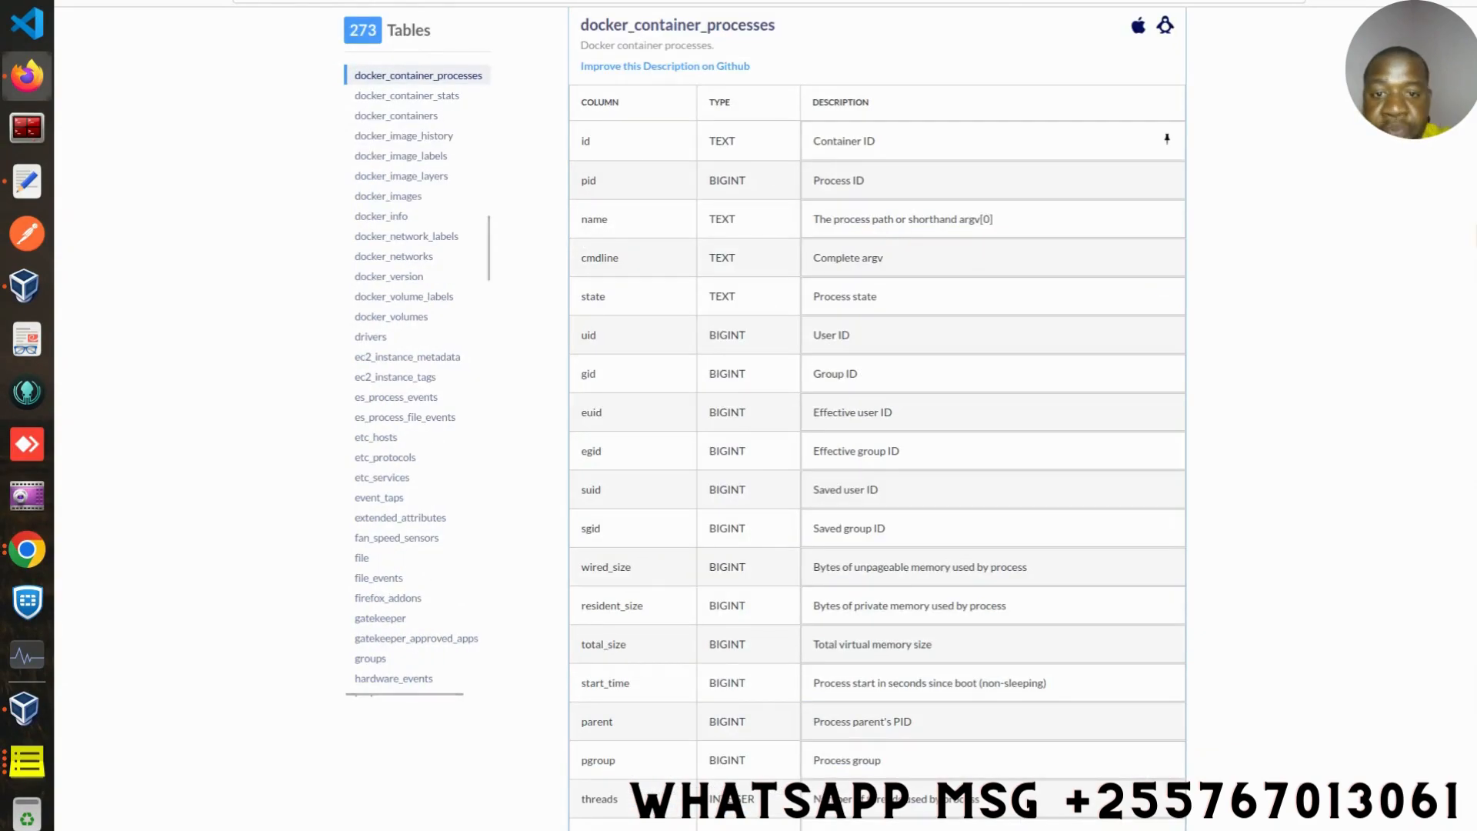
scroll(1168, 138, down, 20)
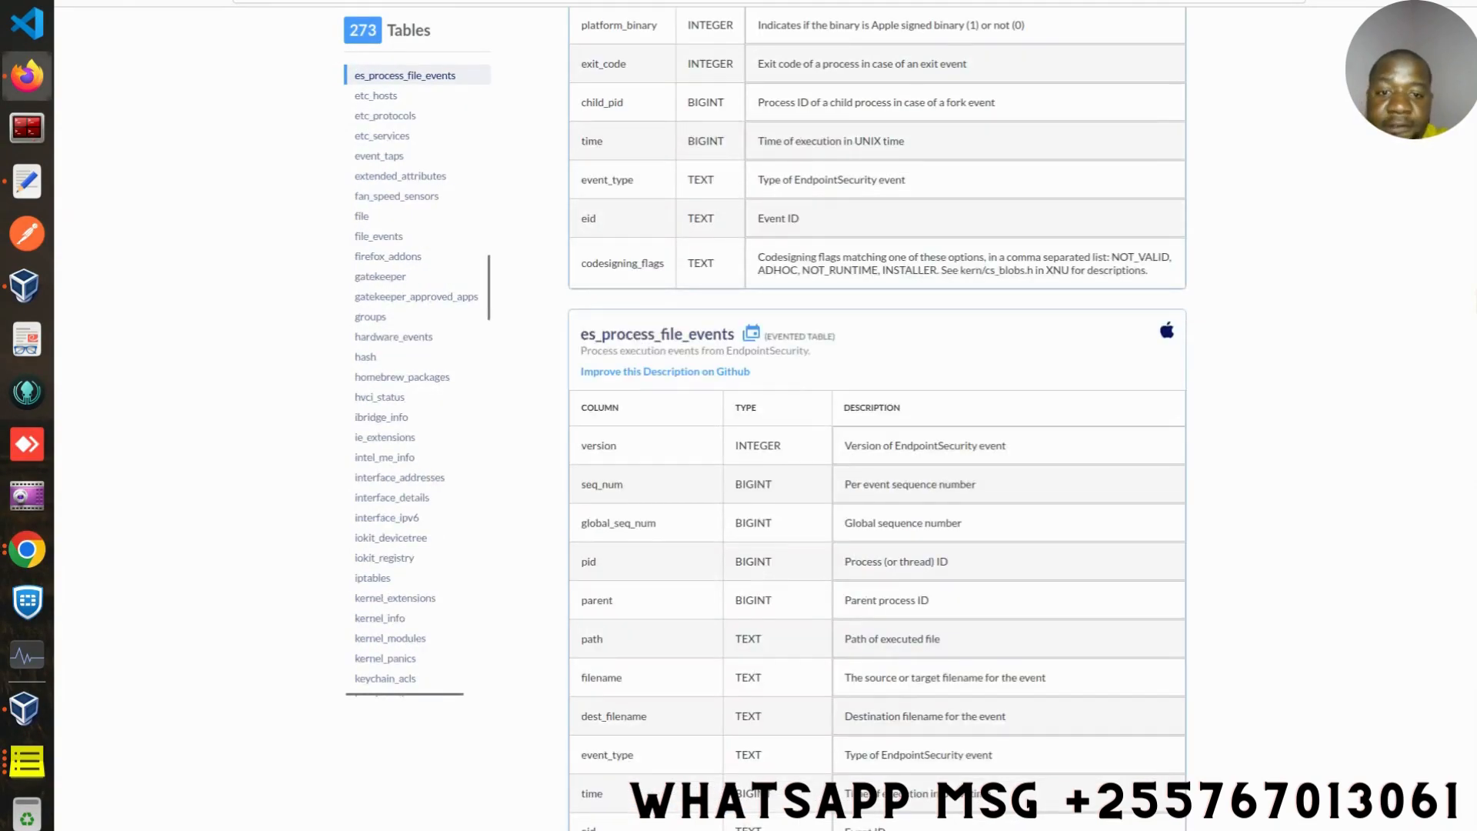
scroll(877, 416, down, 20)
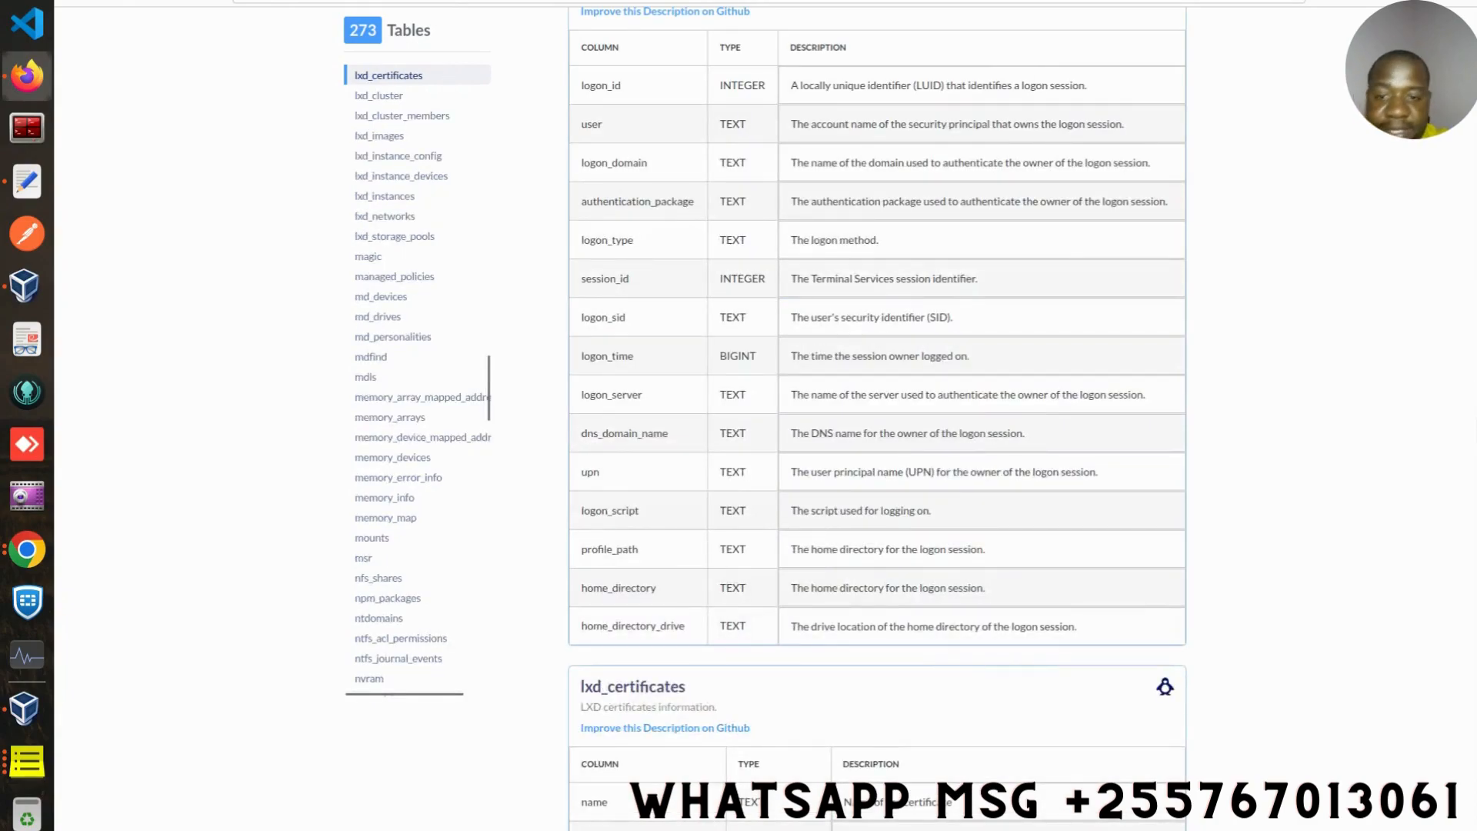
scroll(877, 415, down, 20)
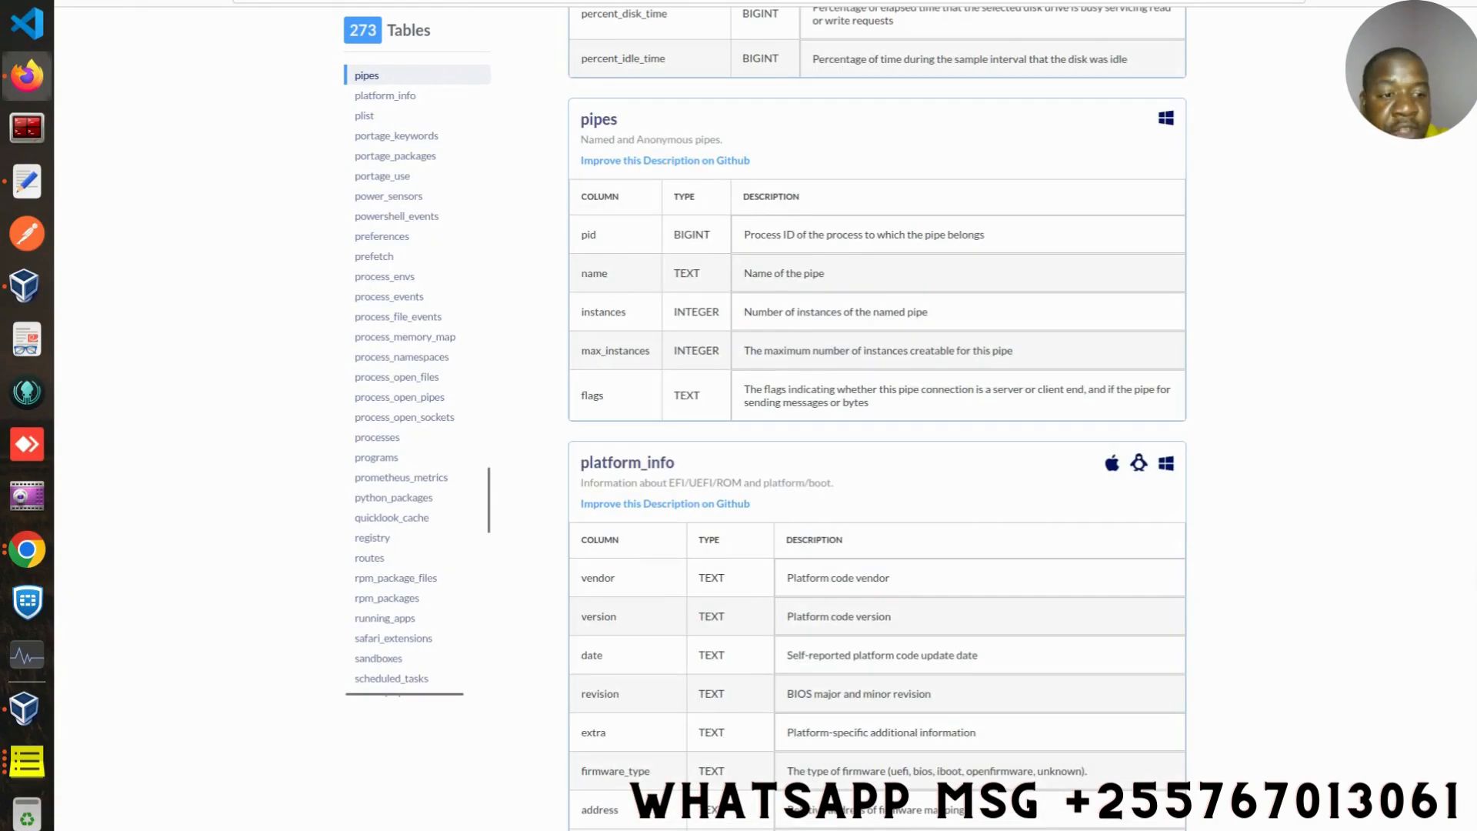
scroll(1167, 490, up, 20)
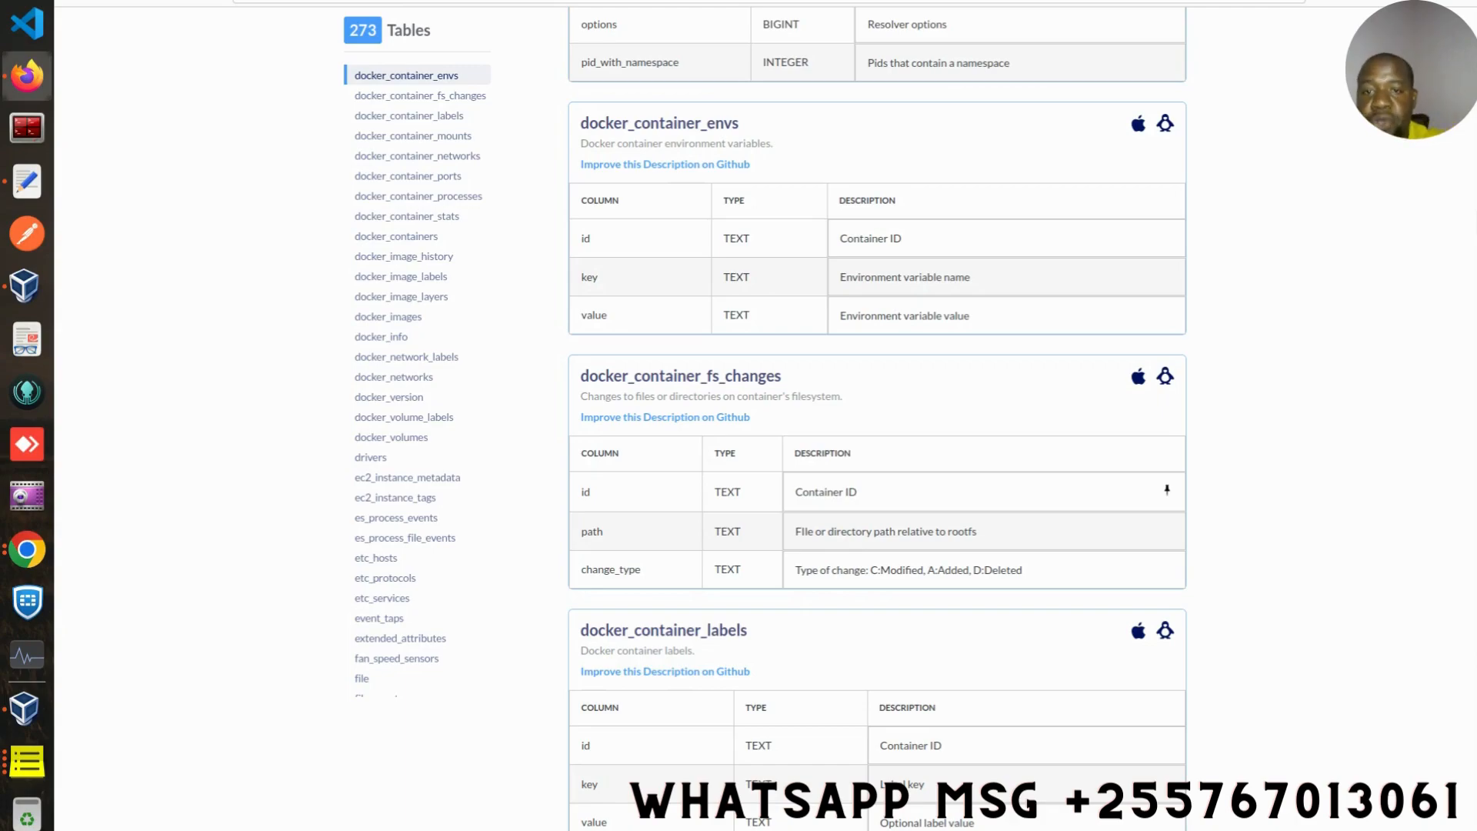
- Return to the live query and change the SQL to SELECT * FROM programs;
key(ctrl+shift+Tab)
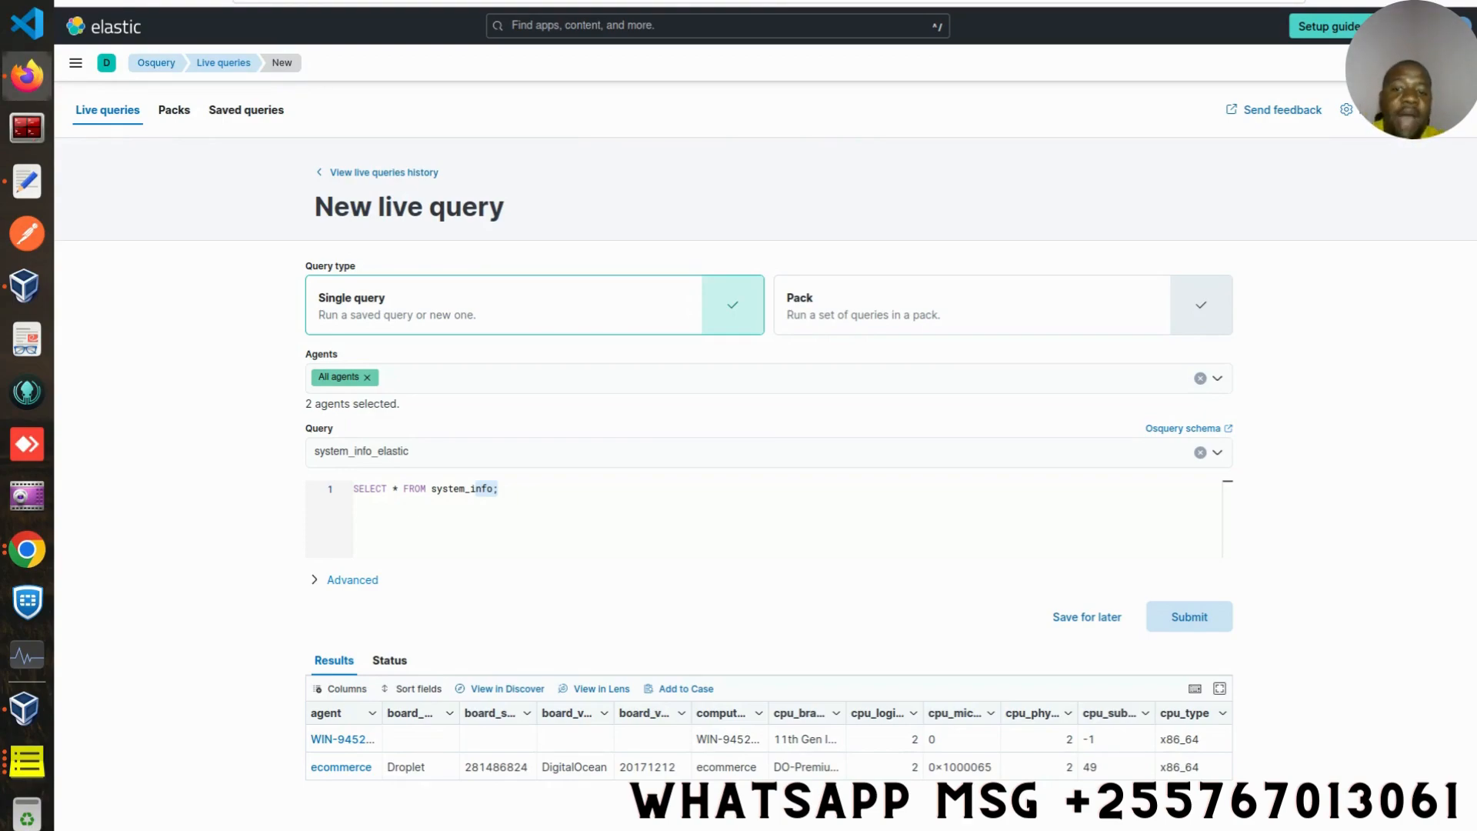
click(489, 489)
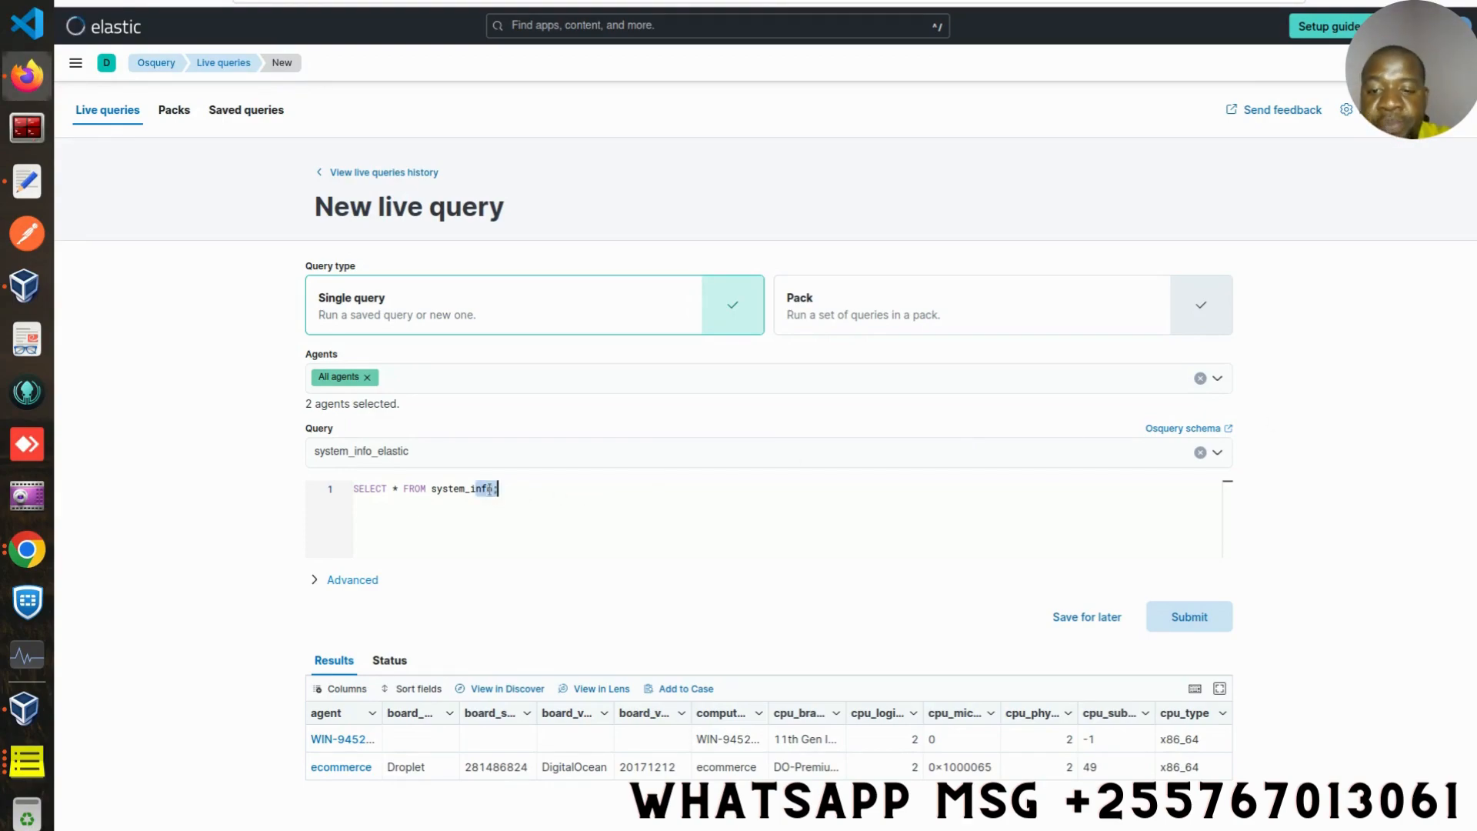
key(BackSpace)
key(BackSpace)
key(BackSpace)
key(BackSpace)
key(BackSpace)
key(BackSpace)
key(BackSpace)
key(BackSpace)
key(BackSpace)
key(BackSpace)
key(BackSpace)
key(BackSpace)
text(prgo)
key(BackSpace)
key(BackSpace)
key(BackSpace)
key(BackSpace)
text(programs;)
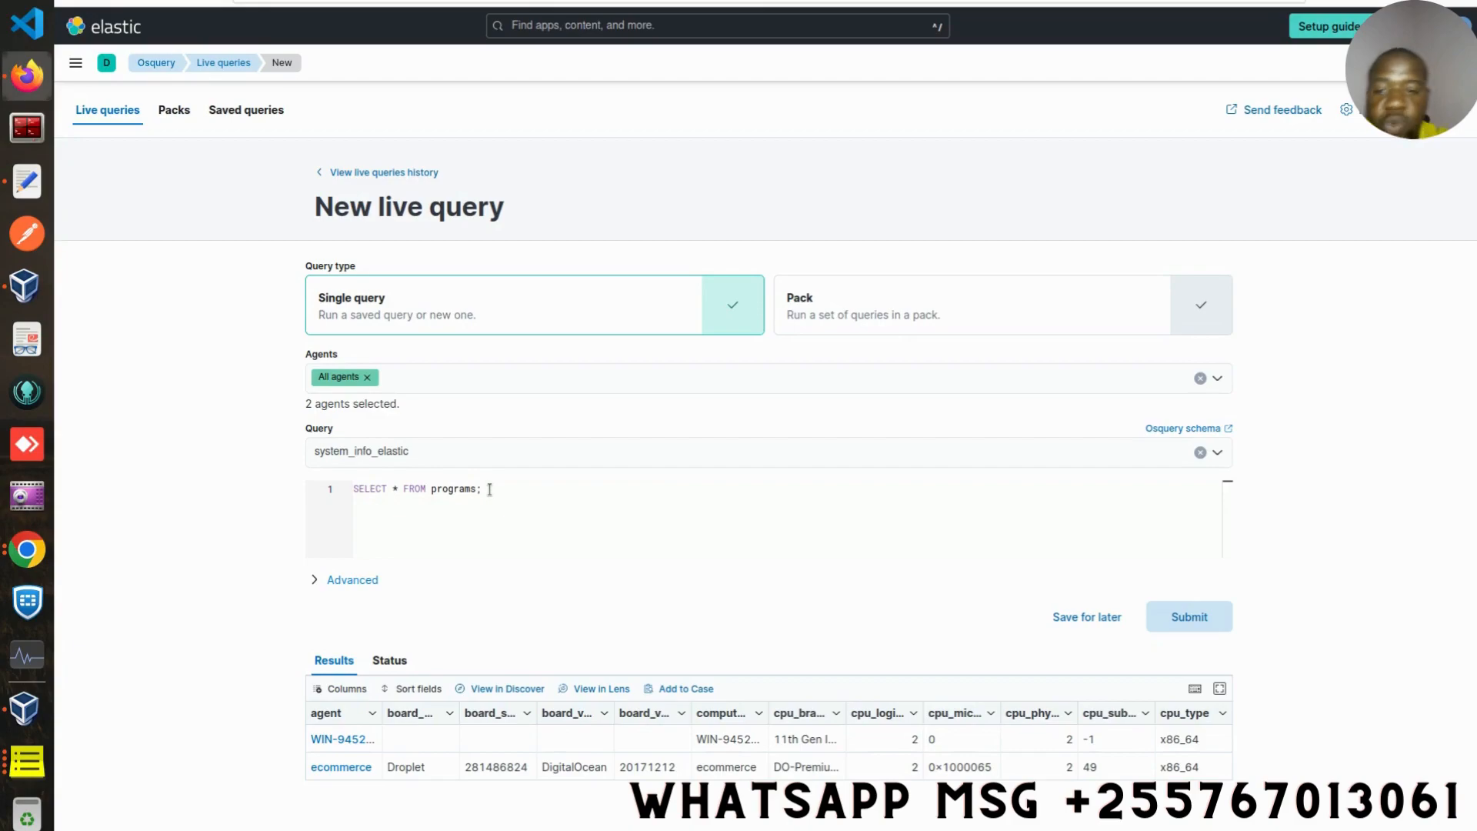
double_click(432, 488)
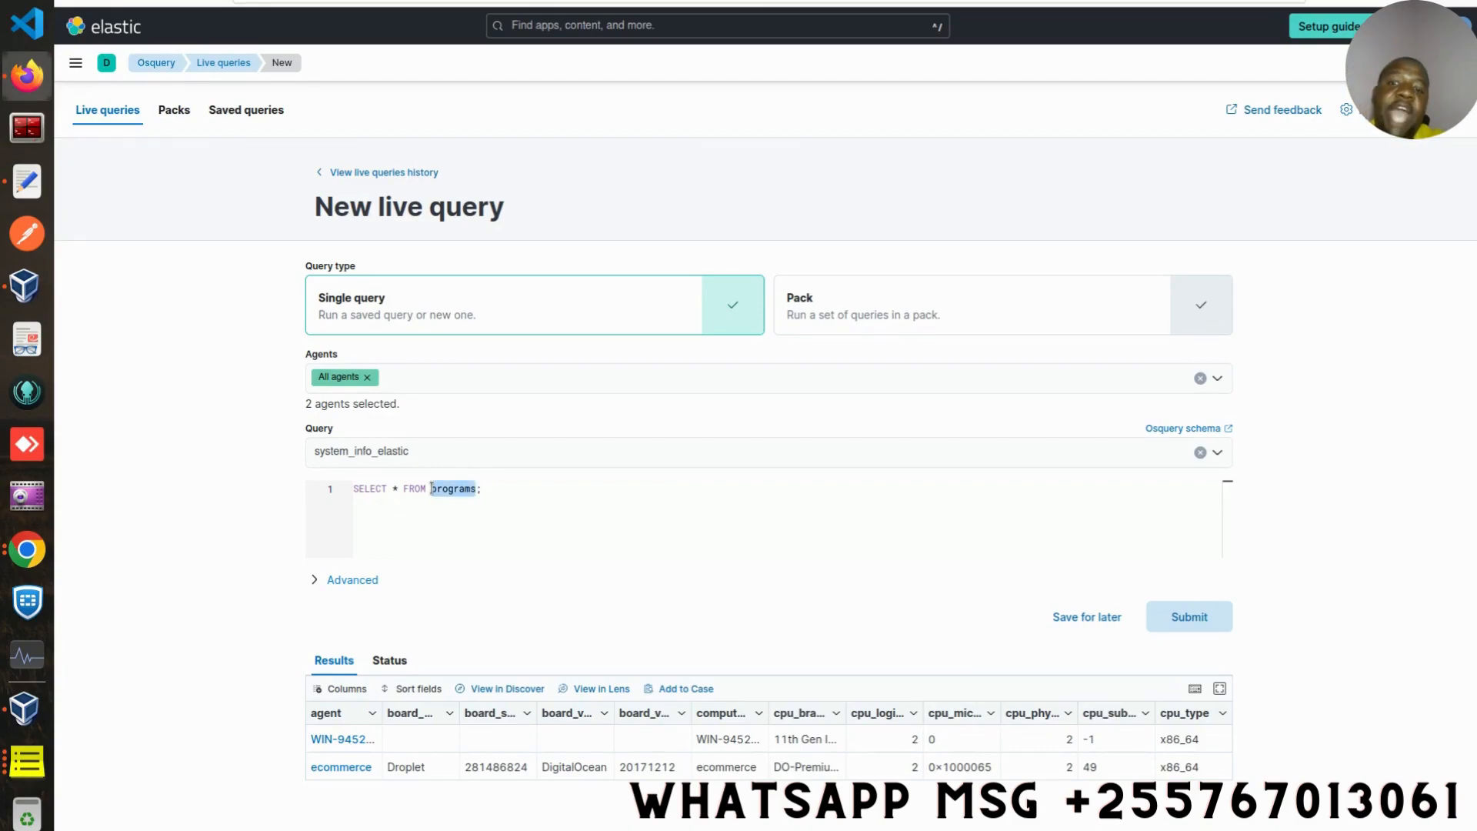